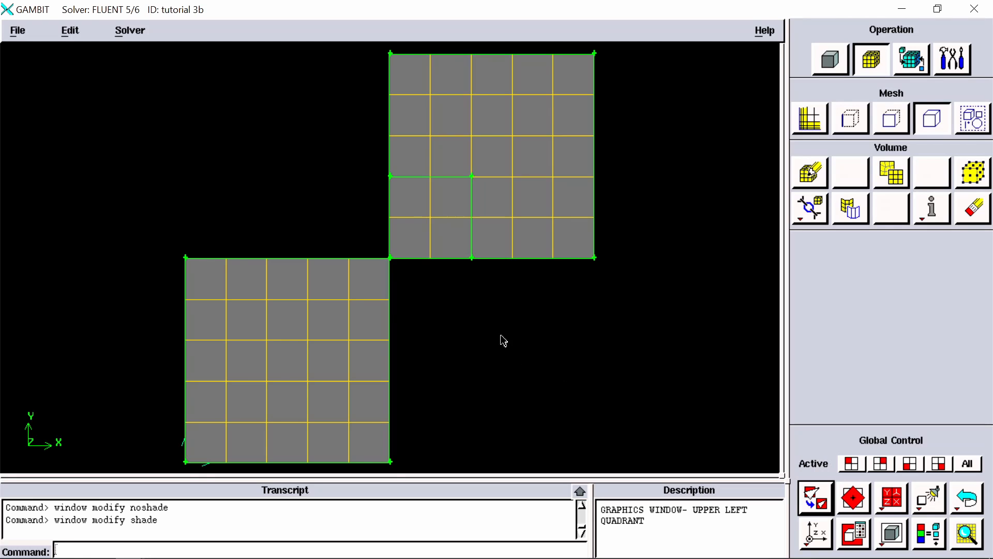
Step: Orbit and shift the three meshed blocks into an oblique 3D view that shows their top, side and end faces
{"action": "mouse_move", "coordinate": [414, 337]}
{"action": "left_mouse_down"}
{"action": "mouse_move", "coordinate": [484, 330]}
{"action": "mouse_move", "coordinate": [507, 340]}
{"action": "mouse_move", "coordinate": [502, 346]}
{"action": "left_mouse_up"}
{"action": "right_click_drag", "start_coordinate": [501, 349], "coordinate": [500, 291]}
{"action": "middle_click_drag", "start_coordinate": [523, 312], "coordinate": [575, 354]}
{"action": "right_click_drag", "start_coordinate": [519, 257], "coordinate": [535, 298]}
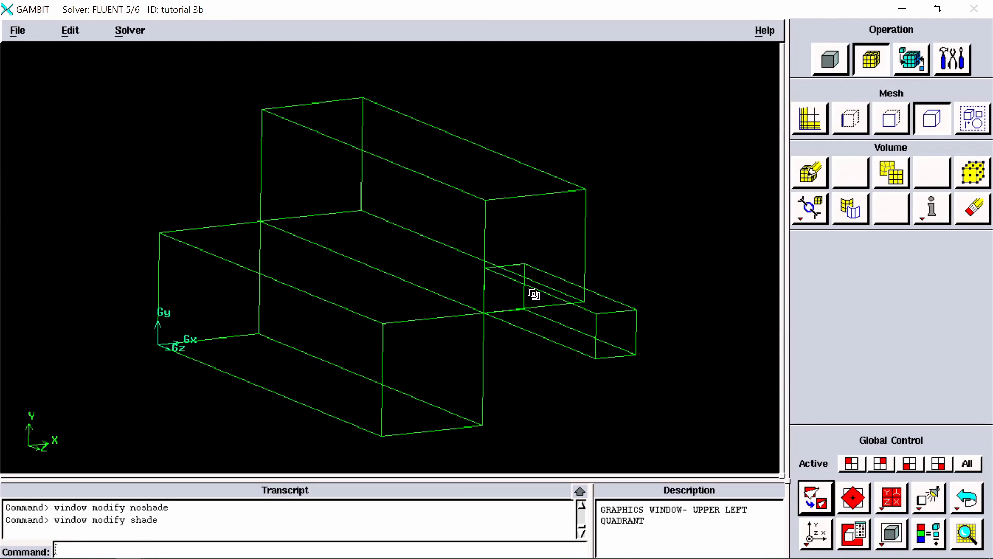
{"action": "left_click_drag", "start_coordinate": [534, 290], "coordinate": [561, 299]}
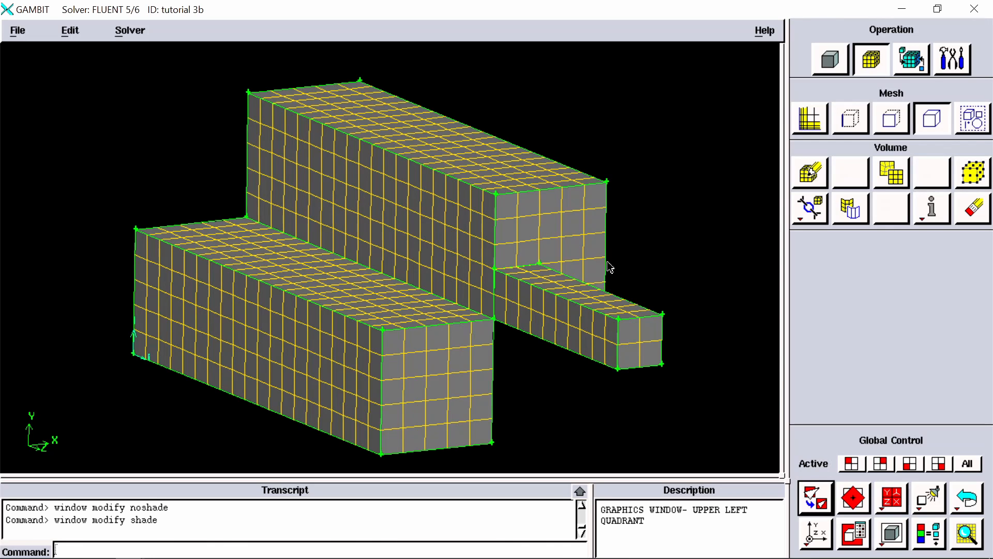
{"action": "middle_click_drag", "start_coordinate": [619, 209], "coordinate": [619, 179]}
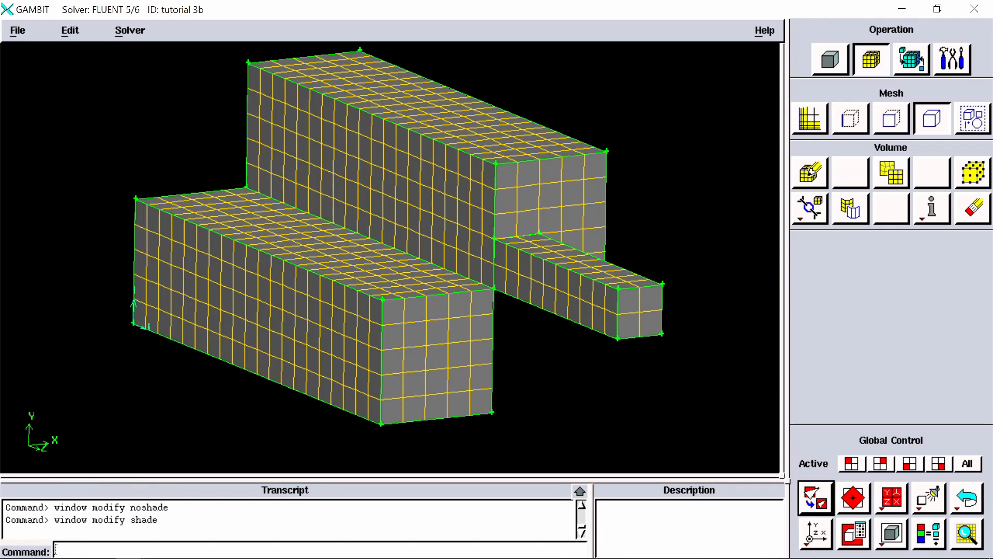
Step: Reset the model to its default front orientation in the XY plane and switch it to the Isometric view
{"action": "left_click", "coordinate": [809, 528]}
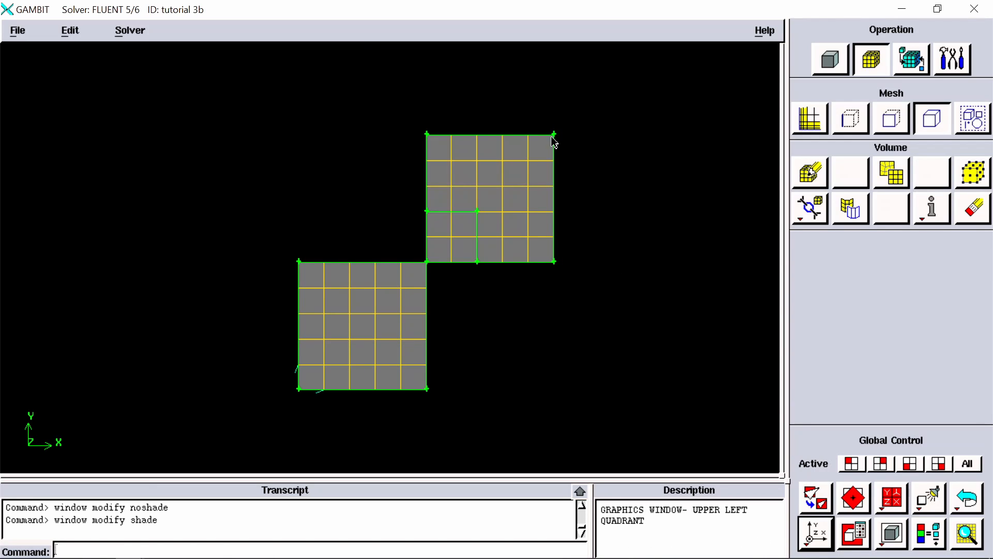
{"action": "left_click", "coordinate": [815, 546]}
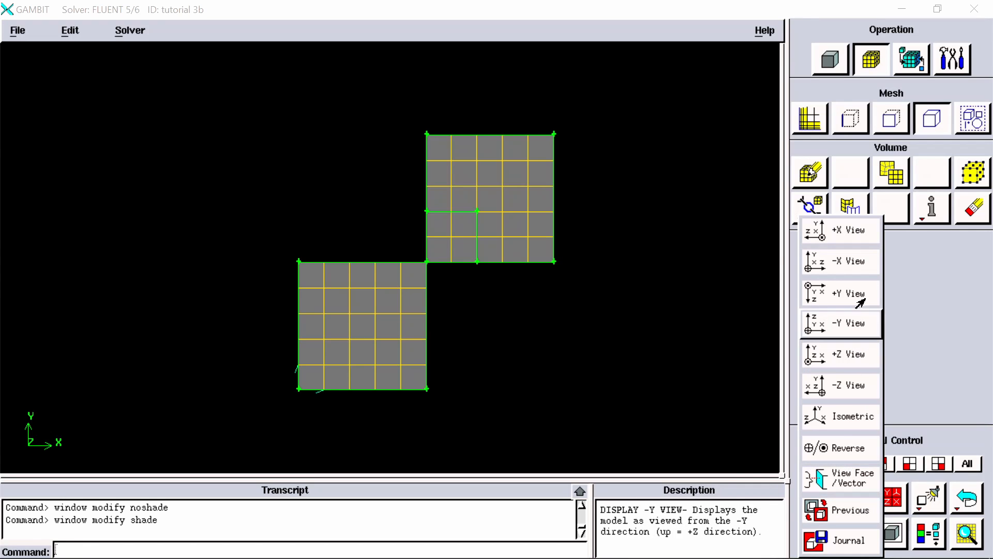
{"action": "left_click", "coordinate": [923, 323]}
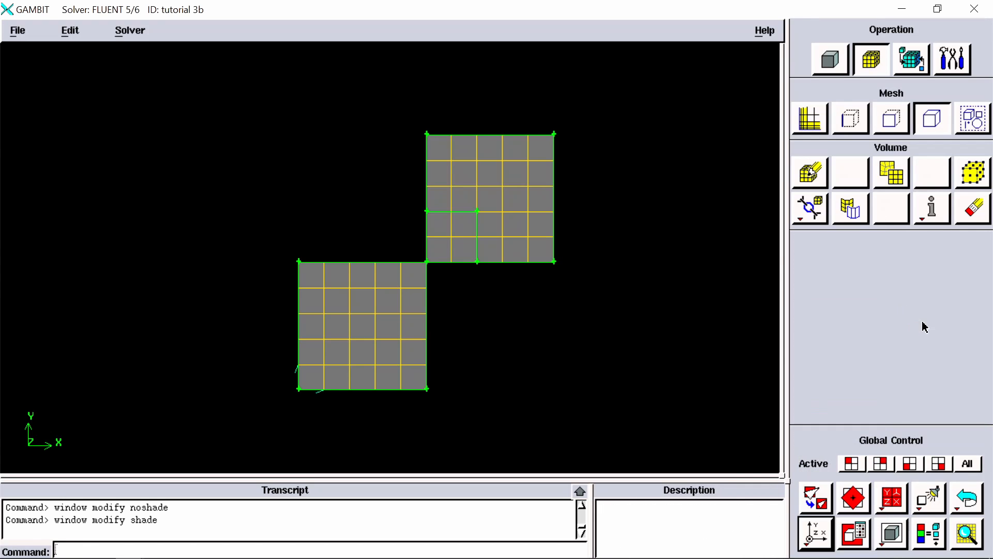
{"action": "left_click", "coordinate": [819, 540]}
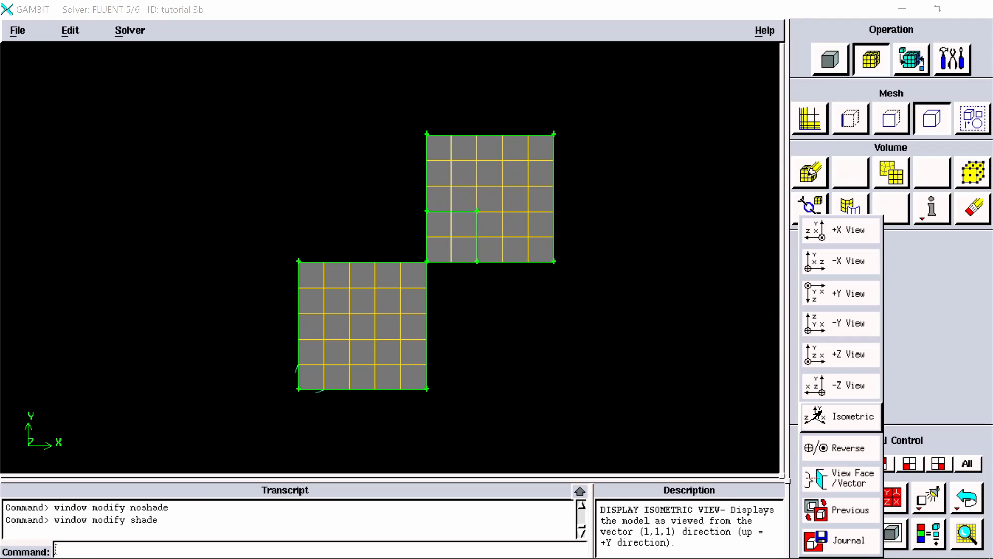
{"action": "left_click", "coordinate": [834, 416]}
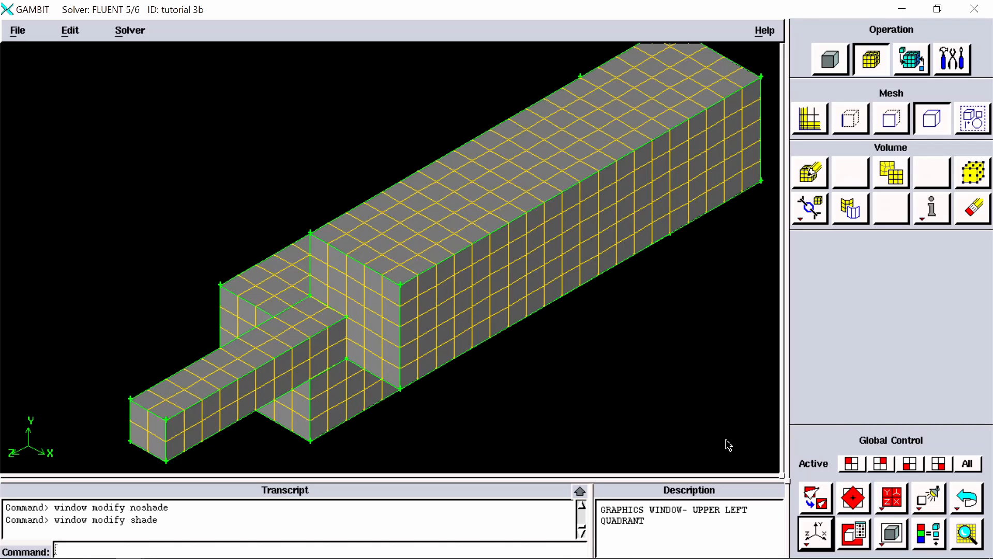
Step: Reverse the isometric orientation and zoom out until the whole meshed model fits in the graphics window
{"action": "right_click", "coordinate": [816, 545]}
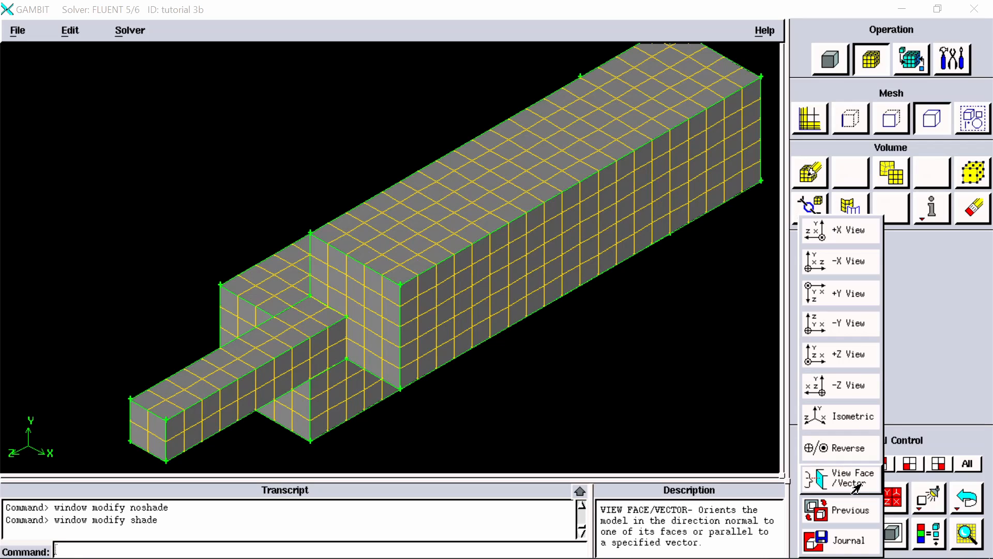
{"action": "left_click", "coordinate": [851, 453]}
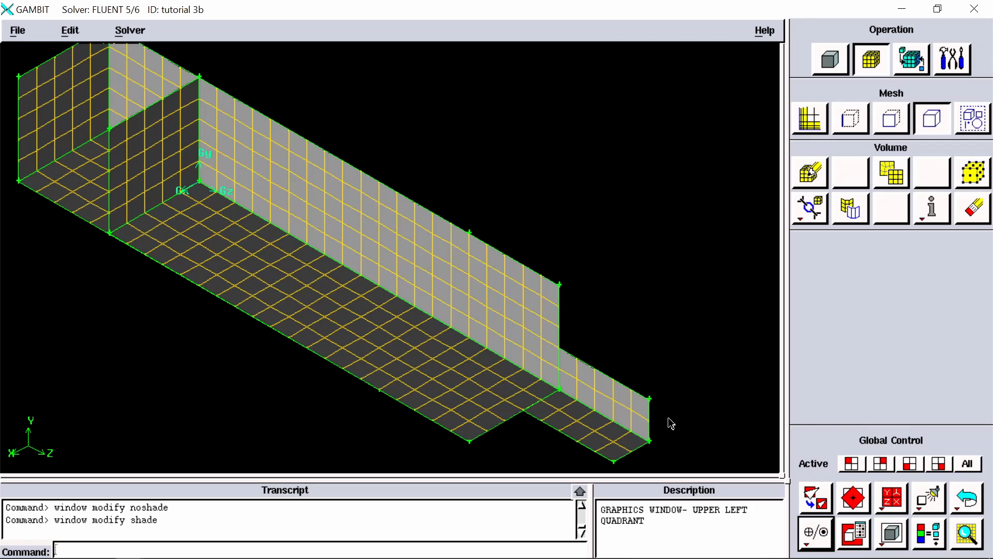
{"action": "right_click_drag", "start_coordinate": [668, 419], "coordinate": [666, 256]}
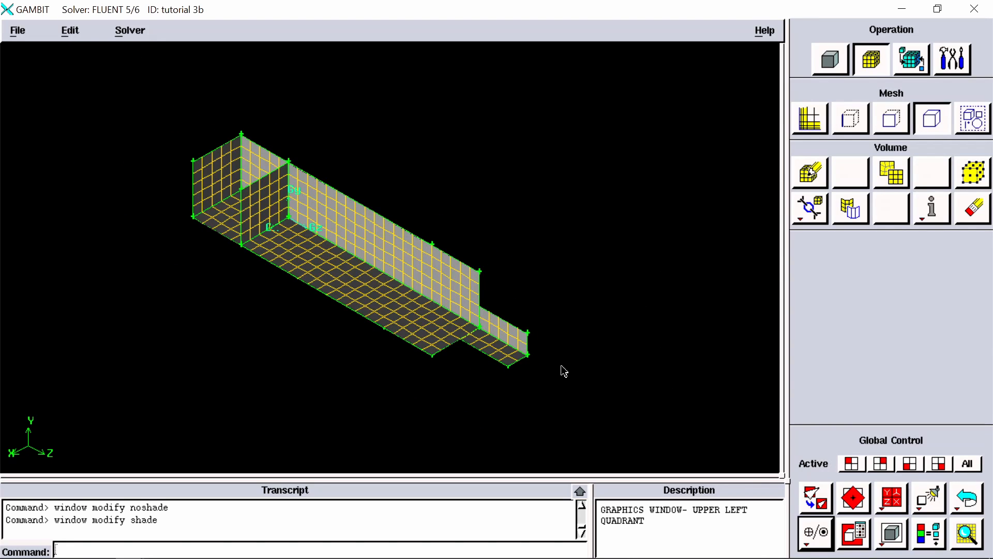
{"action": "mouse_move", "coordinate": [563, 370]}
{"action": "left_mouse_down"}
{"action": "mouse_move", "coordinate": [554, 355]}
{"action": "mouse_move", "coordinate": [553, 379]}
{"action": "mouse_move", "coordinate": [527, 384]}
{"action": "mouse_move", "coordinate": [552, 385]}
{"action": "left_mouse_up"}
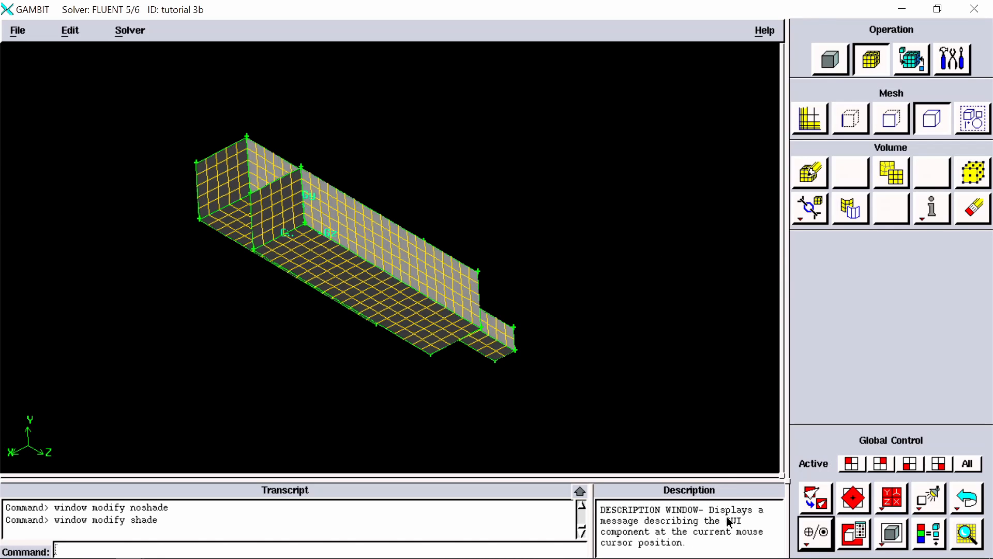
Step: Apply the Reverse orientation four times to compare the meshed model from opposite directions, ending on the underside view
{"action": "right_click", "coordinate": [828, 546]}
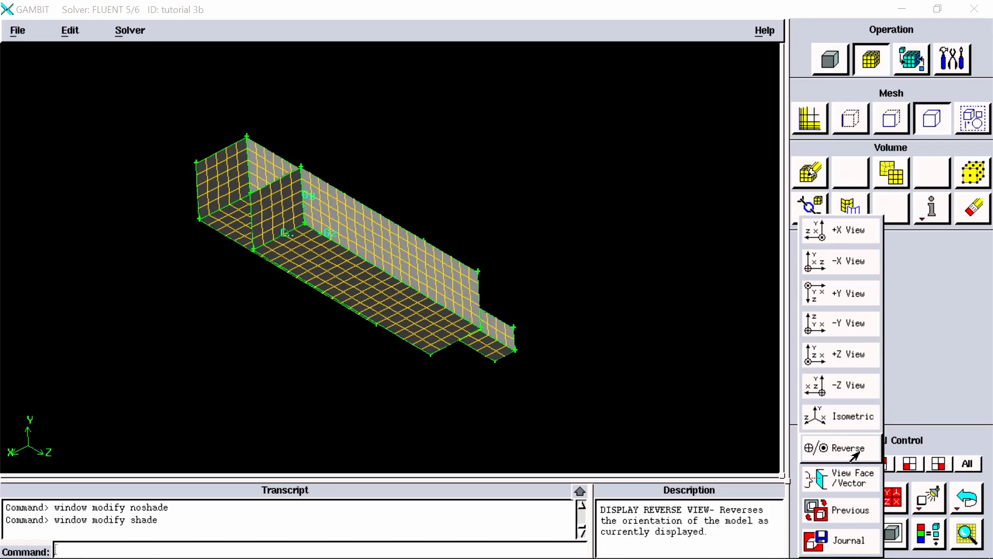
{"action": "left_click", "coordinate": [841, 446]}
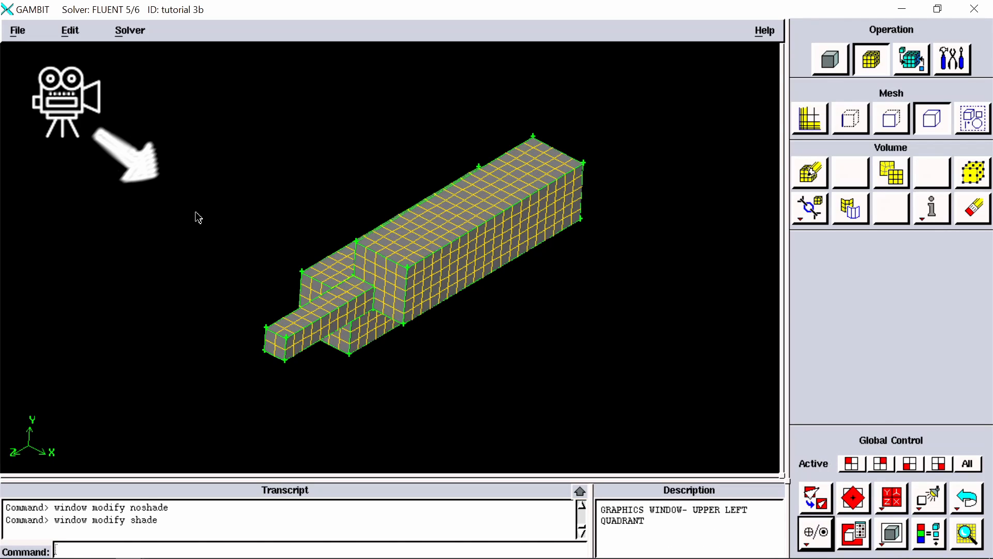
{"action": "right_click", "coordinate": [818, 541]}
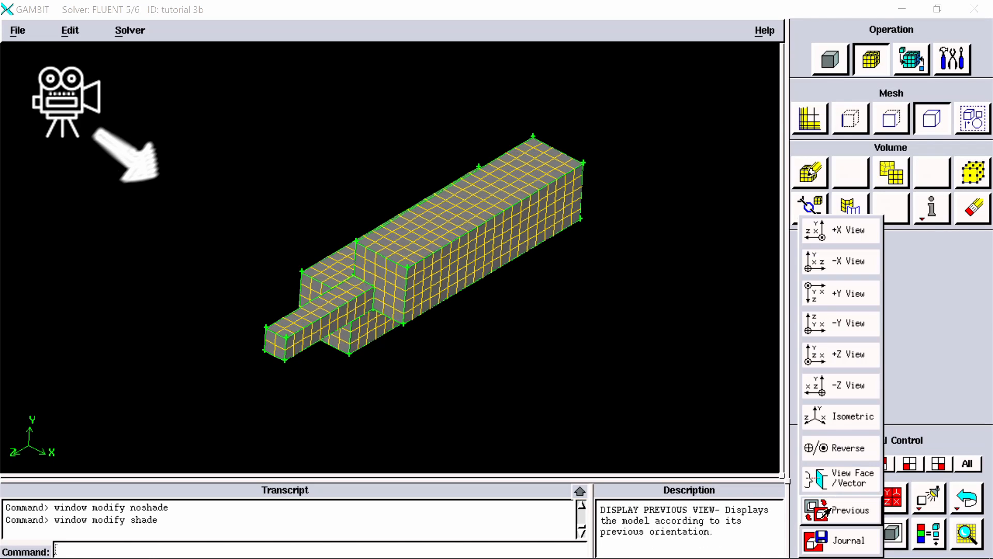
{"action": "left_click", "coordinate": [842, 448]}
{"action": "right_click", "coordinate": [817, 538]}
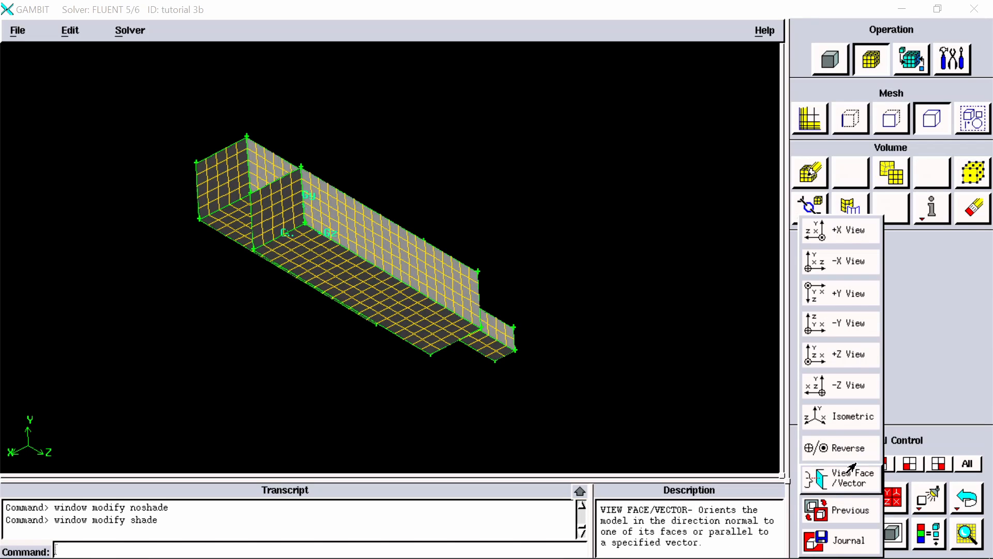
{"action": "left_click", "coordinate": [864, 448]}
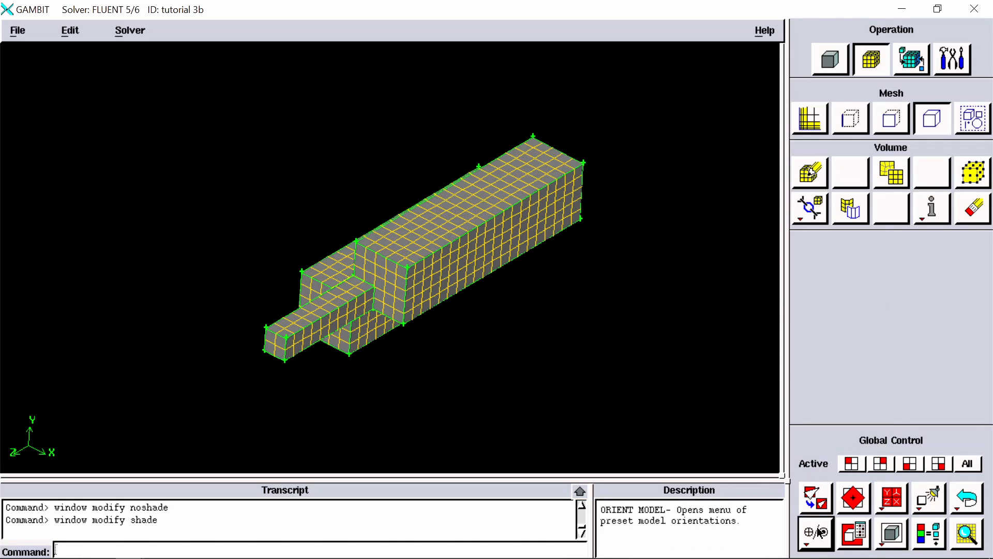
{"action": "right_click", "coordinate": [818, 538]}
{"action": "left_click", "coordinate": [848, 448]}
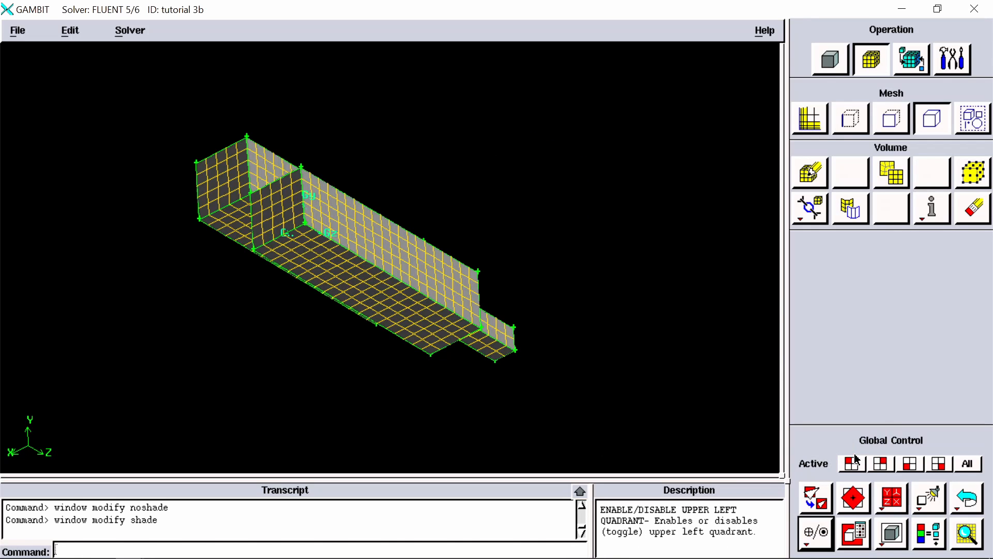
{"action": "mouse_move", "coordinate": [599, 370]}
{"action": "left_mouse_down"}
{"action": "mouse_move", "coordinate": [605, 355]}
{"action": "mouse_move", "coordinate": [593, 373]}
{"action": "mouse_move", "coordinate": [581, 368]}
{"action": "mouse_move", "coordinate": [600, 376]}
{"action": "left_mouse_up"}
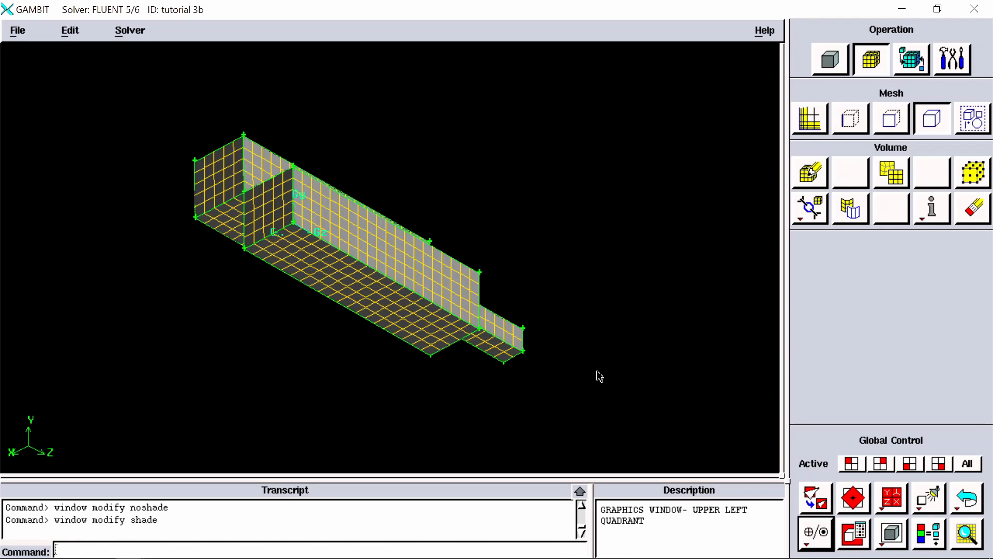
Step: Orient the view normal to face.5, the long side face of the block that carries the small bar
{"action": "right_click", "coordinate": [815, 541]}
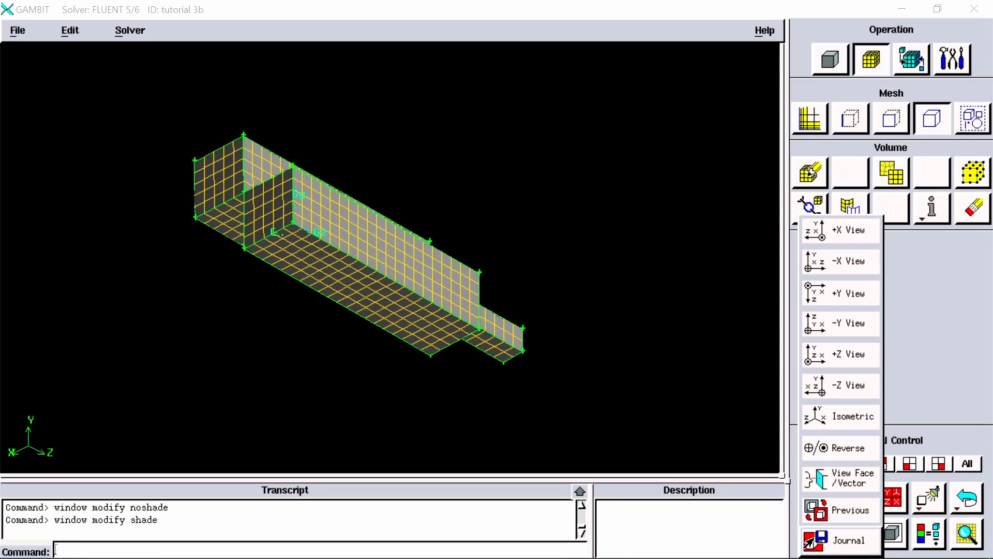
{"action": "left_click", "coordinate": [849, 487]}
{"action": "mouse_move", "coordinate": [541, 413]}
{"action": "left_mouse_down"}
{"action": "mouse_move", "coordinate": [523, 393]}
{"action": "mouse_move", "coordinate": [514, 401]}
{"action": "mouse_move", "coordinate": [638, 419]}
{"action": "mouse_move", "coordinate": [678, 413]}
{"action": "left_mouse_up"}
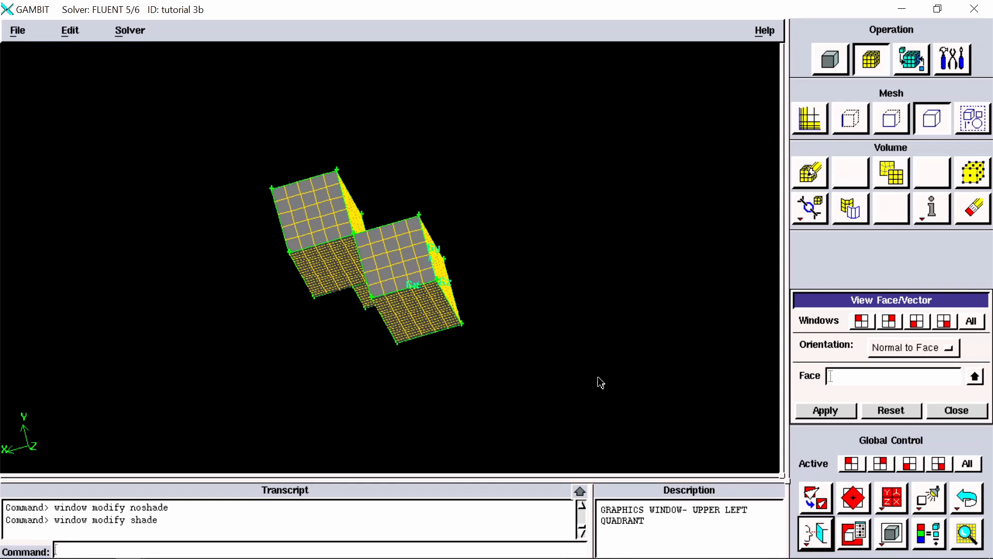
{"action": "mouse_move", "coordinate": [601, 383]}
{"action": "left_mouse_down"}
{"action": "mouse_move", "coordinate": [614, 399]}
{"action": "mouse_move", "coordinate": [597, 383]}
{"action": "mouse_move", "coordinate": [595, 392]}
{"action": "mouse_move", "coordinate": [603, 336]}
{"action": "mouse_move", "coordinate": [559, 331]}
{"action": "mouse_move", "coordinate": [636, 374]}
{"action": "mouse_move", "coordinate": [592, 351]}
{"action": "mouse_move", "coordinate": [622, 324]}
{"action": "mouse_move", "coordinate": [604, 266]}
{"action": "mouse_move", "coordinate": [590, 320]}
{"action": "left_mouse_up"}
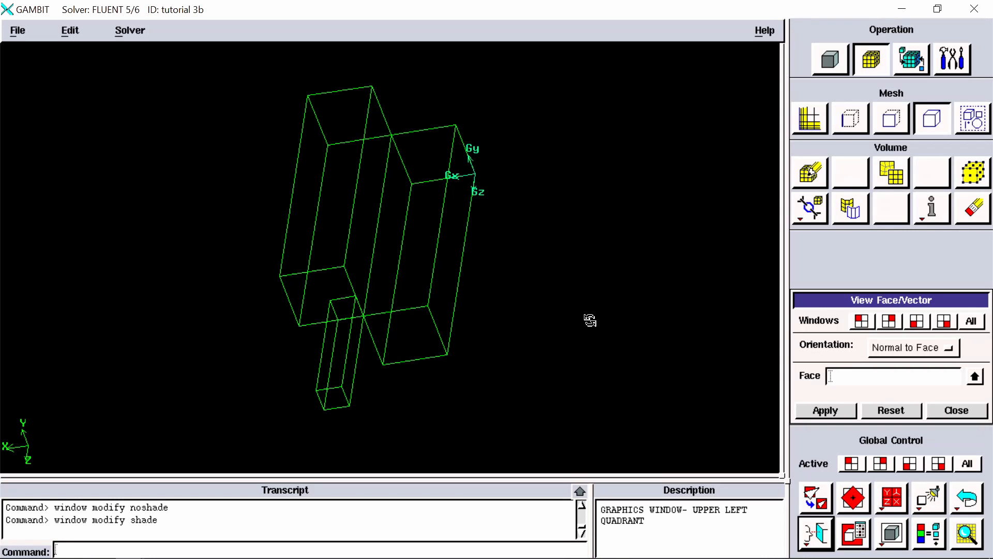
{"action": "left_click_drag", "start_coordinate": [589, 321], "coordinate": [649, 326]}
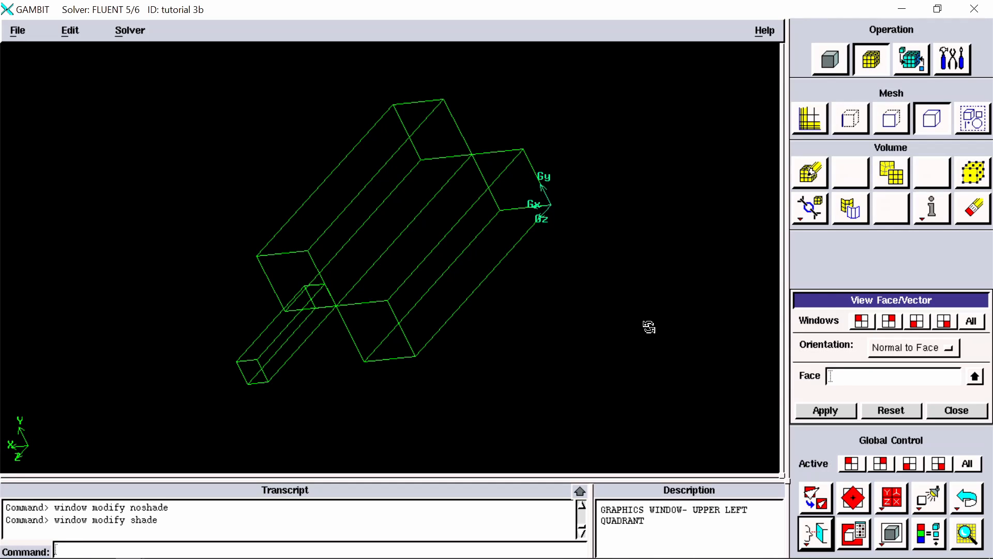
{"action": "left_click_drag", "start_coordinate": [649, 326], "coordinate": [650, 329]}
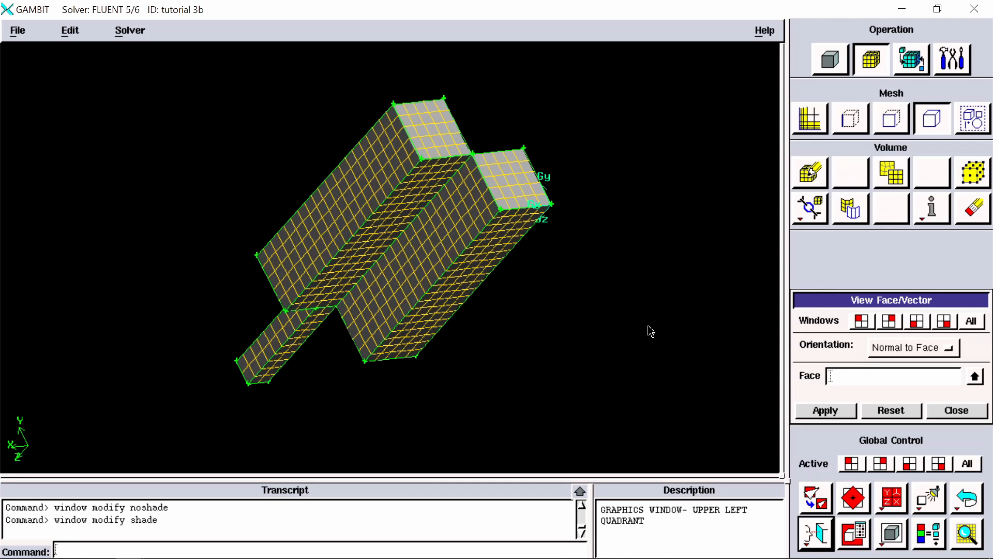
{"action": "left_click", "coordinate": [874, 376]}
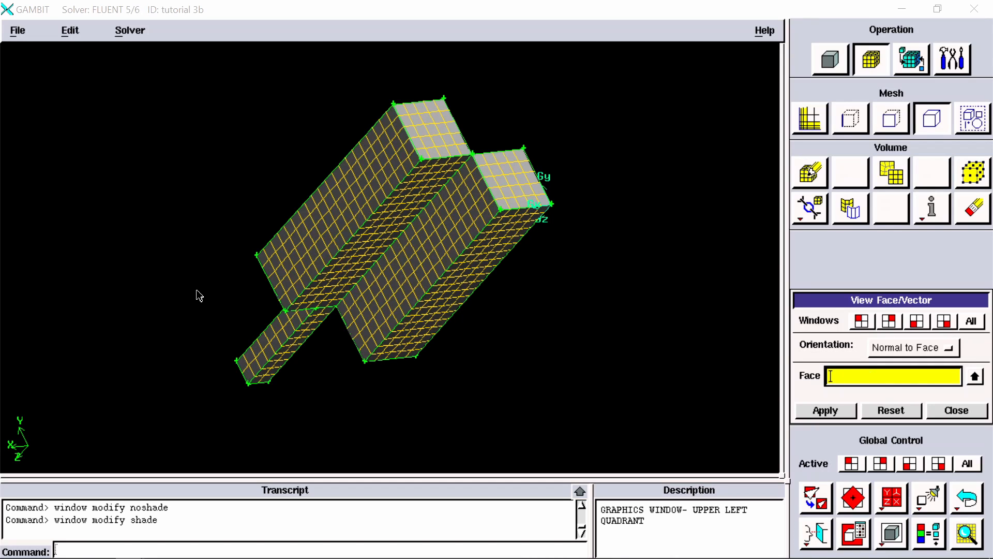
{"action": "left_click", "coordinate": [265, 280], "text": "shift"}
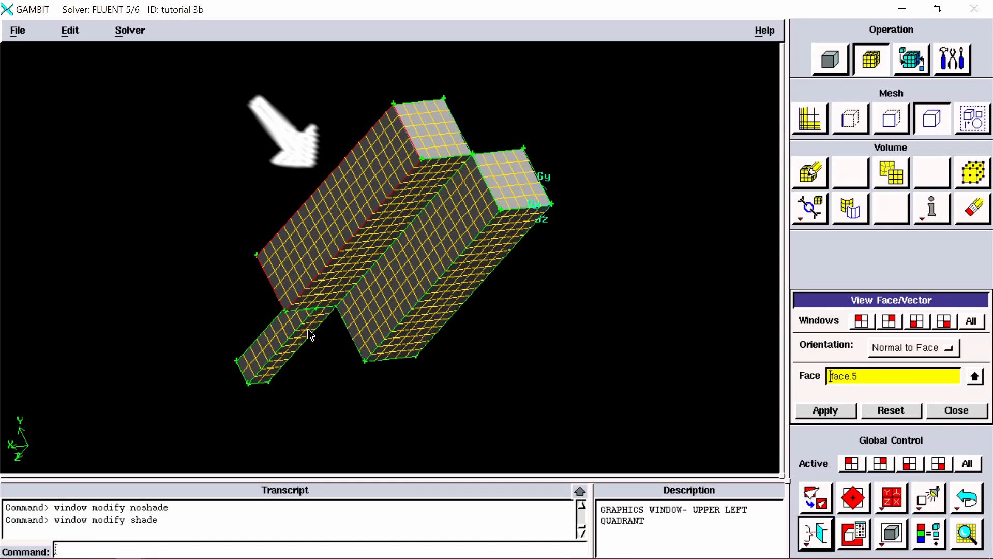
{"action": "left_click", "coordinate": [823, 410]}
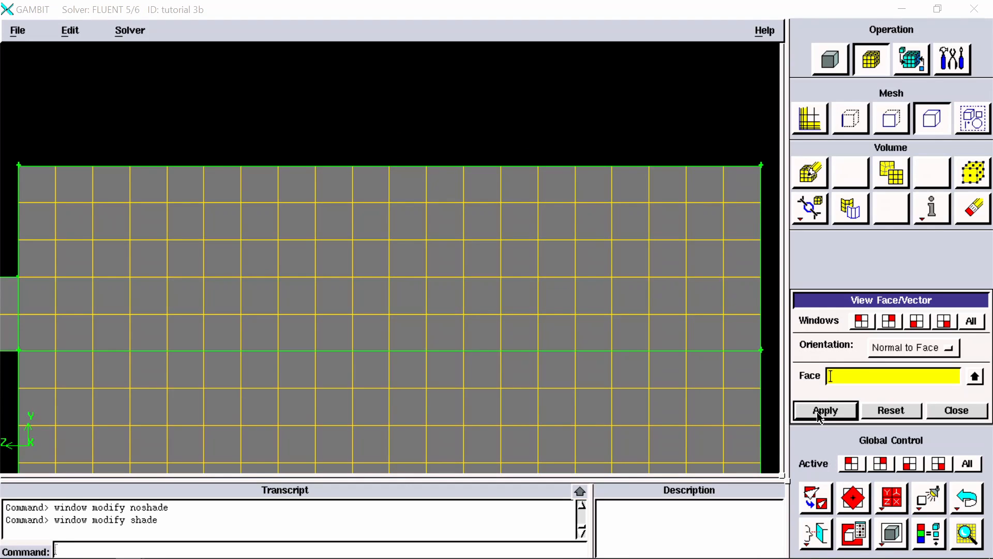
Step: Zoom out from the face-normal view and orbit the model into a shaded oblique view of all three blocks
{"action": "right_click_drag", "start_coordinate": [605, 454], "coordinate": [561, 267]}
{"action": "right_click_drag", "start_coordinate": [551, 398], "coordinate": [542, 318]}
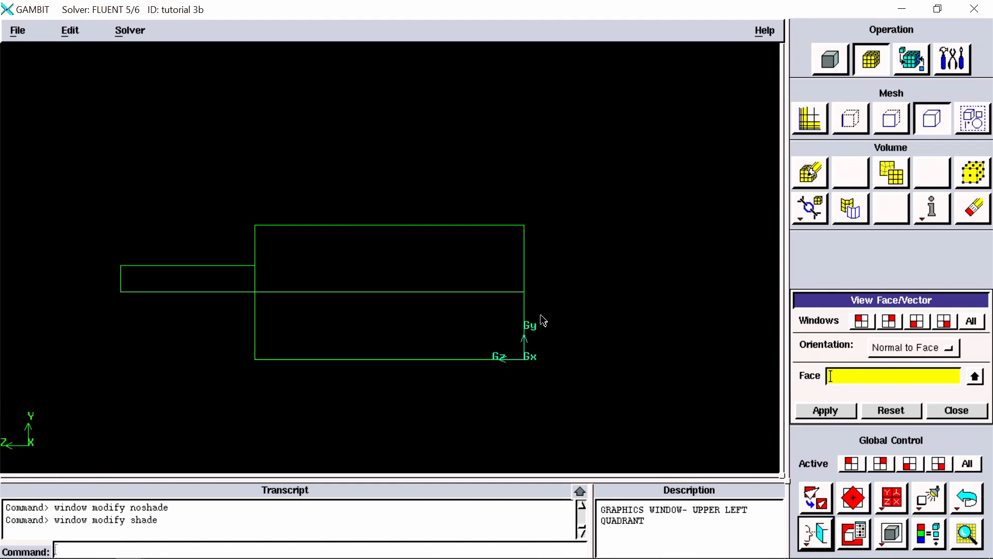
{"action": "mouse_move", "coordinate": [532, 367]}
{"action": "left_mouse_down"}
{"action": "mouse_move", "coordinate": [512, 414]}
{"action": "mouse_move", "coordinate": [506, 403]}
{"action": "mouse_move", "coordinate": [468, 402]}
{"action": "mouse_move", "coordinate": [649, 383]}
{"action": "mouse_move", "coordinate": [729, 389]}
{"action": "mouse_move", "coordinate": [756, 401]}
{"action": "mouse_move", "coordinate": [711, 417]}
{"action": "left_mouse_up"}
{"action": "right_click_drag", "start_coordinate": [234, 191], "coordinate": [244, 226]}
{"action": "right_click_drag", "start_coordinate": [243, 226], "coordinate": [248, 235]}
{"action": "middle_click_drag", "start_coordinate": [250, 237], "coordinate": [277, 272]}
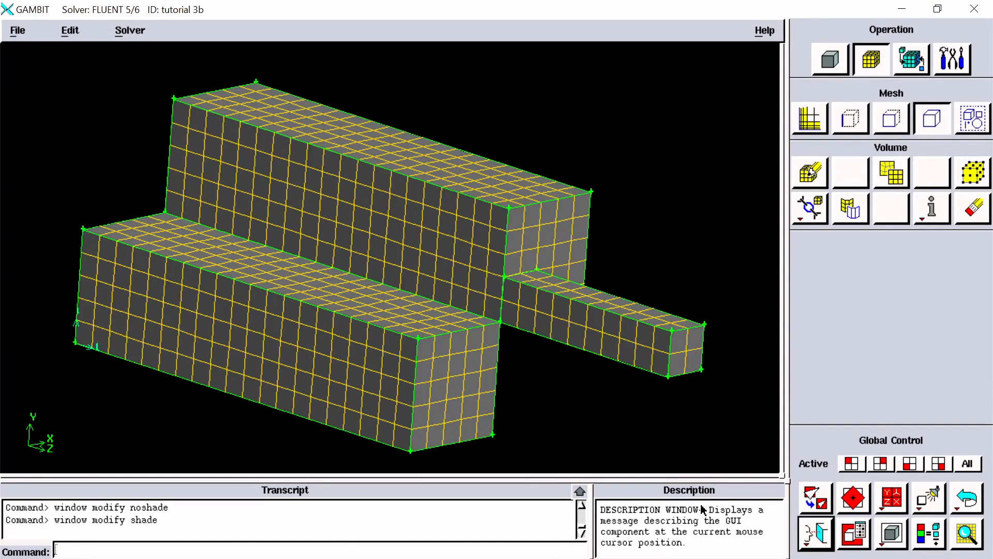
{"action": "left_click", "coordinate": [818, 535]}
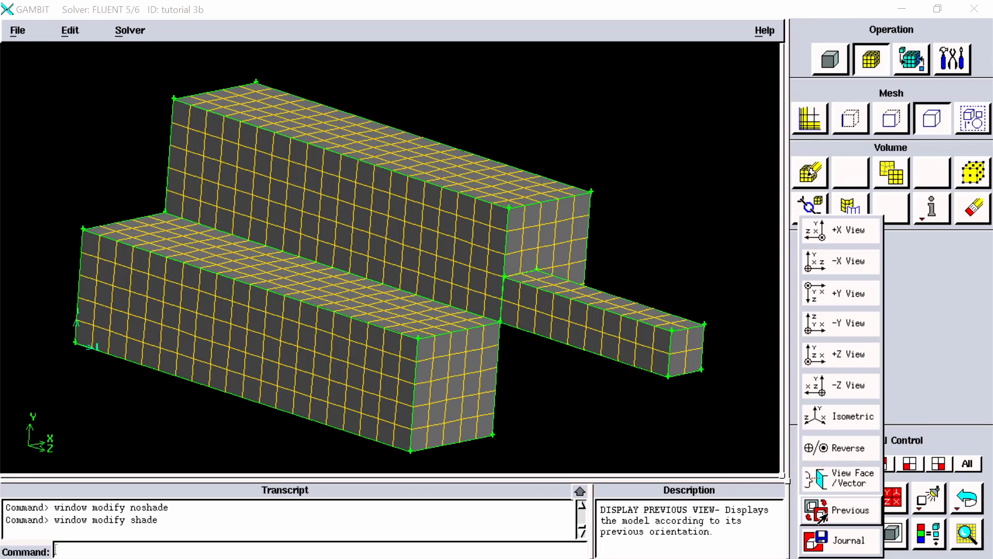
{"action": "left_click", "coordinate": [594, 406]}
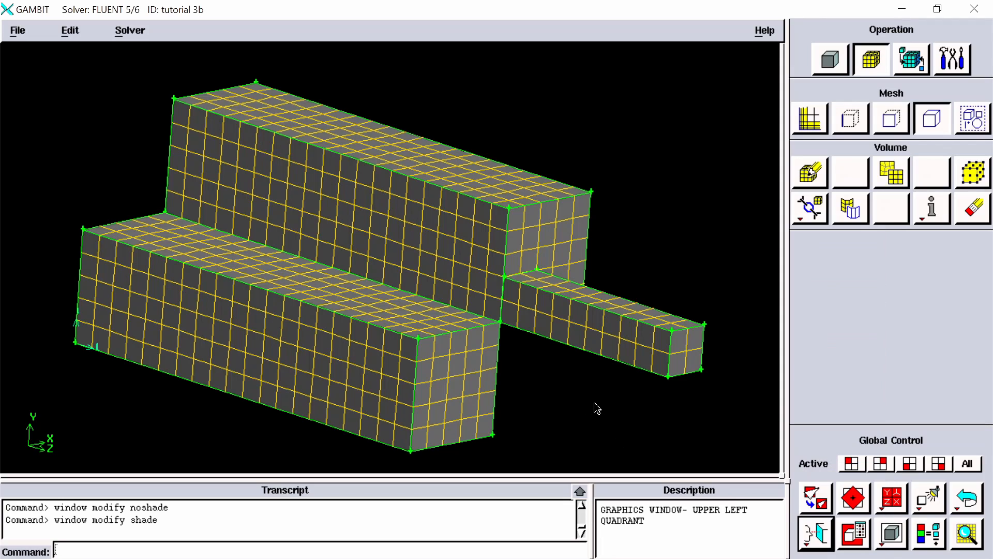
Step: Orbit the blocks until their front ends face the viewer, as a first reference orientation
{"action": "right_click_drag", "start_coordinate": [592, 420], "coordinate": [585, 345]}
{"action": "left_click_drag", "start_coordinate": [589, 358], "coordinate": [514, 364]}
{"action": "right_click_drag", "start_coordinate": [488, 224], "coordinate": [487, 308]}
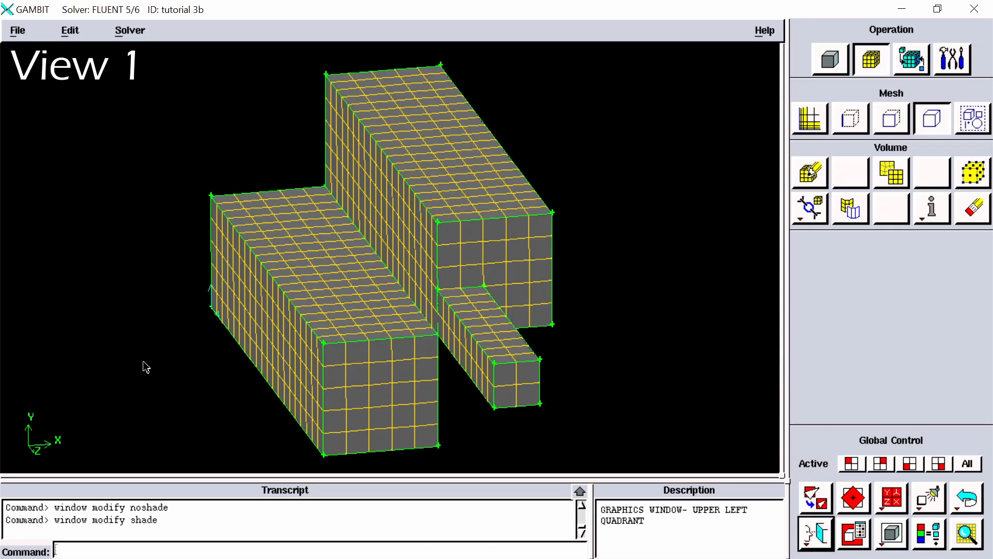
Step: Orbit the blocks to a second view of their long sides and restore the previous orientation
{"action": "mouse_move", "coordinate": [142, 359]}
{"action": "left_mouse_down"}
{"action": "mouse_move", "coordinate": [229, 328]}
{"action": "mouse_move", "coordinate": [386, 364]}
{"action": "mouse_move", "coordinate": [474, 359]}
{"action": "mouse_move", "coordinate": [494, 328]}
{"action": "mouse_move", "coordinate": [466, 315]}
{"action": "mouse_move", "coordinate": [414, 322]}
{"action": "left_mouse_up"}
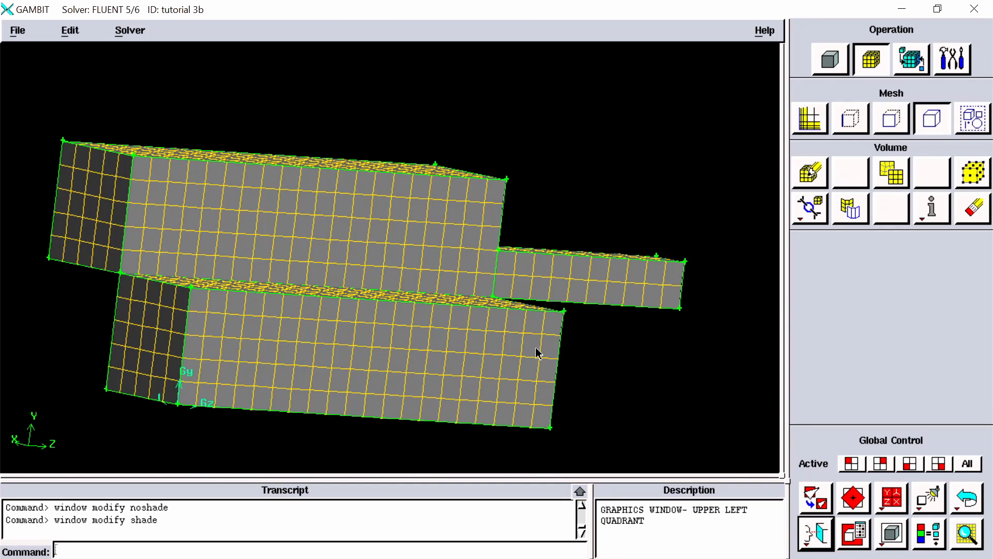
{"action": "left_click", "coordinate": [818, 547]}
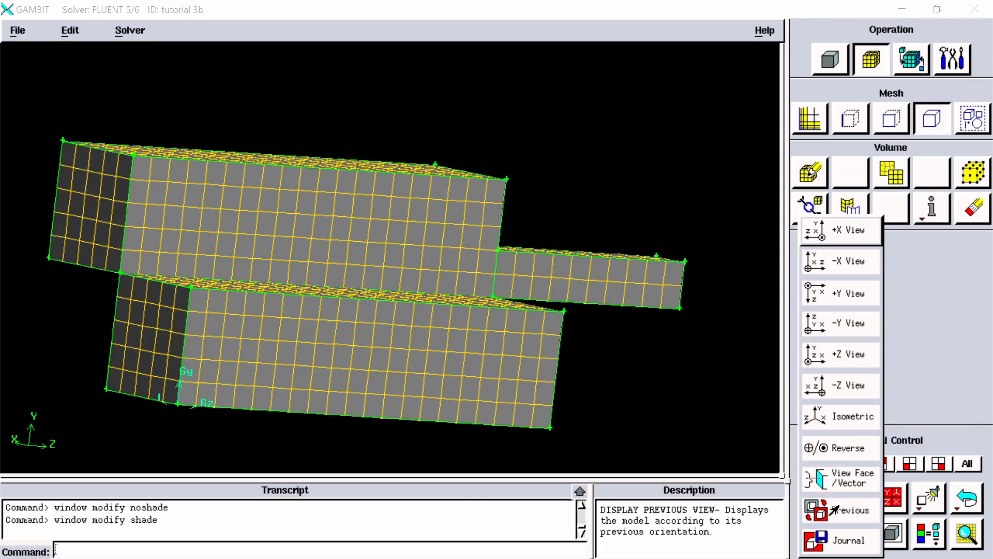
{"action": "left_click", "coordinate": [835, 511]}
{"action": "right_click", "coordinate": [816, 536]}
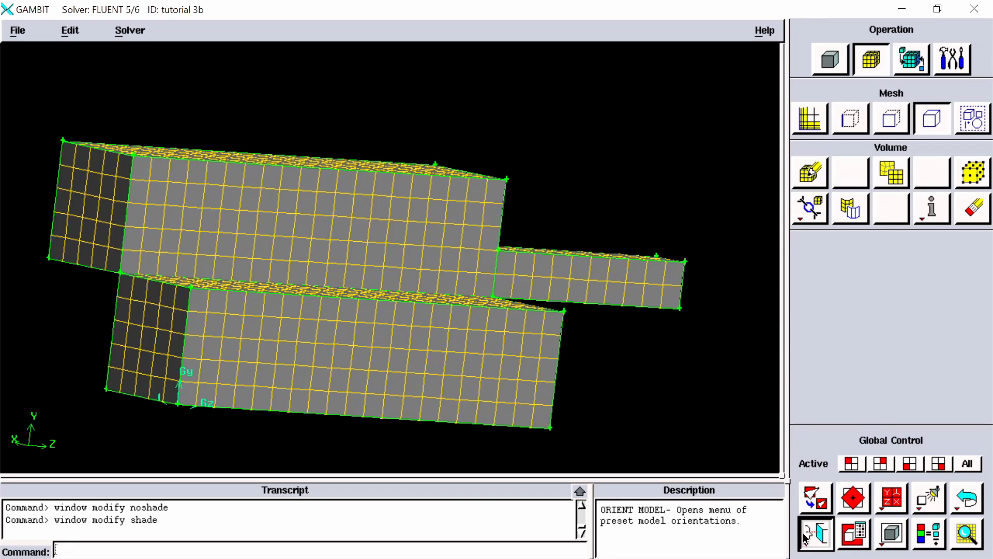
{"action": "left_click", "coordinate": [841, 509]}
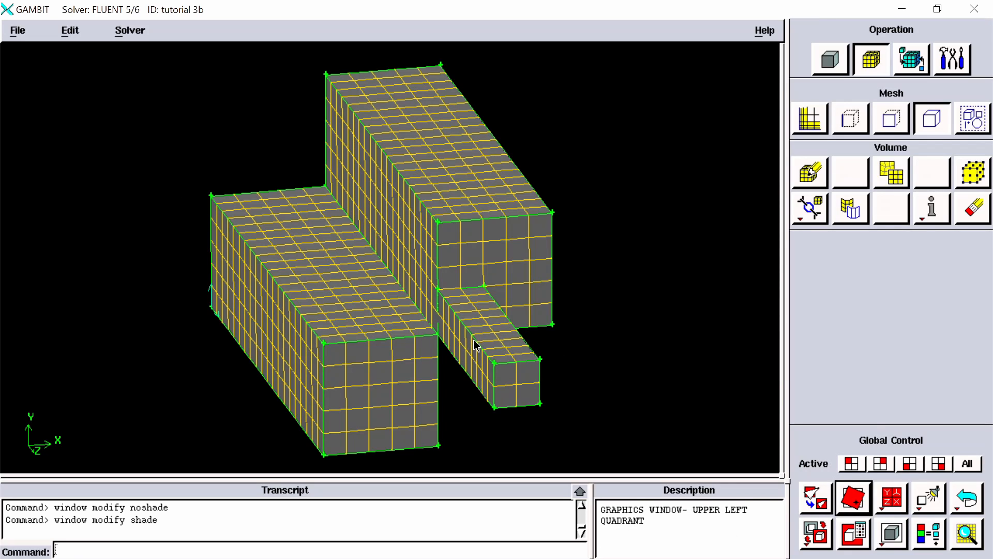
Step: Display the model from the +Z direction and fit it to the graphics window
{"action": "left_click", "coordinate": [815, 535]}
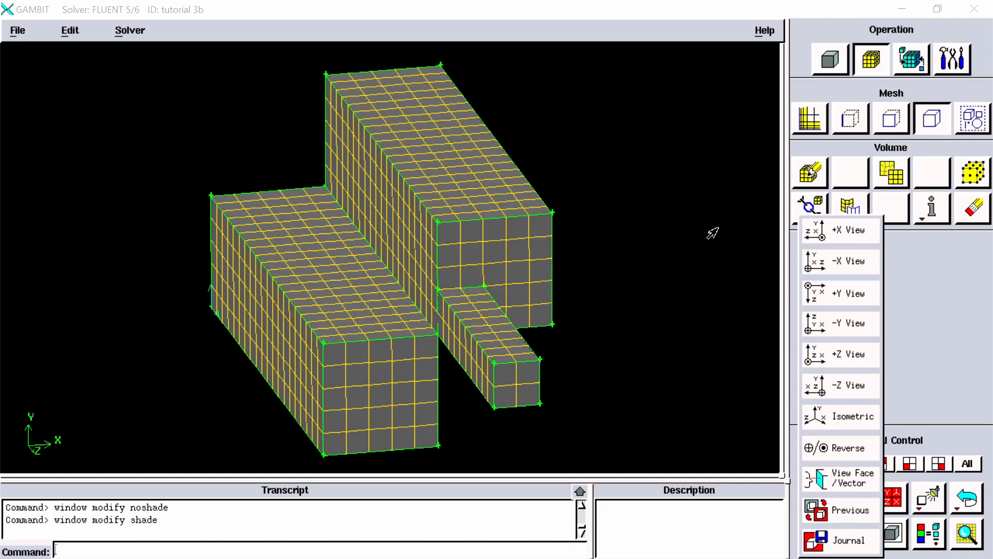
{"action": "left_click", "coordinate": [681, 365]}
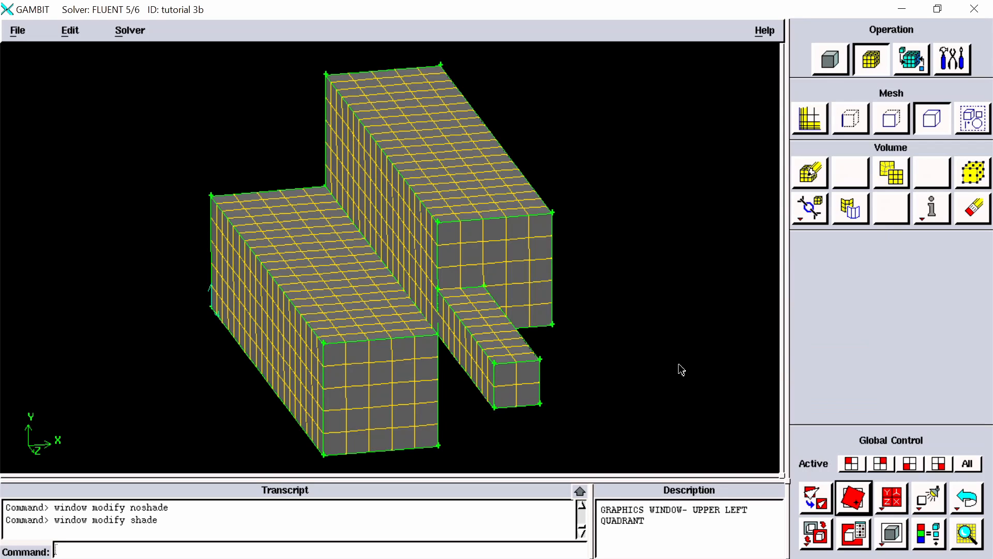
{"action": "left_click", "coordinate": [804, 505]}
{"action": "right_click", "coordinate": [815, 533]}
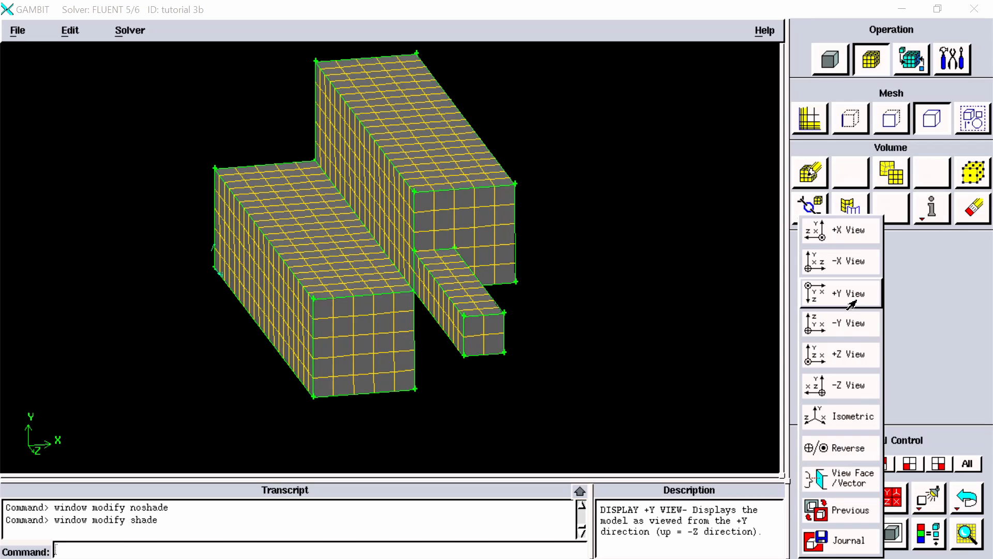
{"action": "left_click", "coordinate": [855, 356]}
{"action": "left_click", "coordinate": [813, 499]}
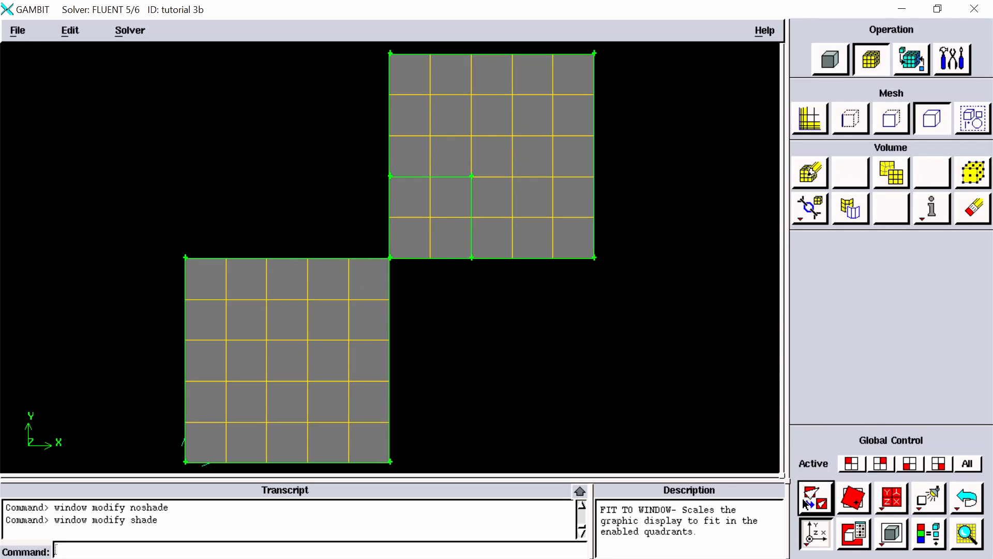
Step: Open the display attributes settings and orbit the model into an oblique view with all three blocks in frame
{"action": "left_click", "coordinate": [853, 540]}
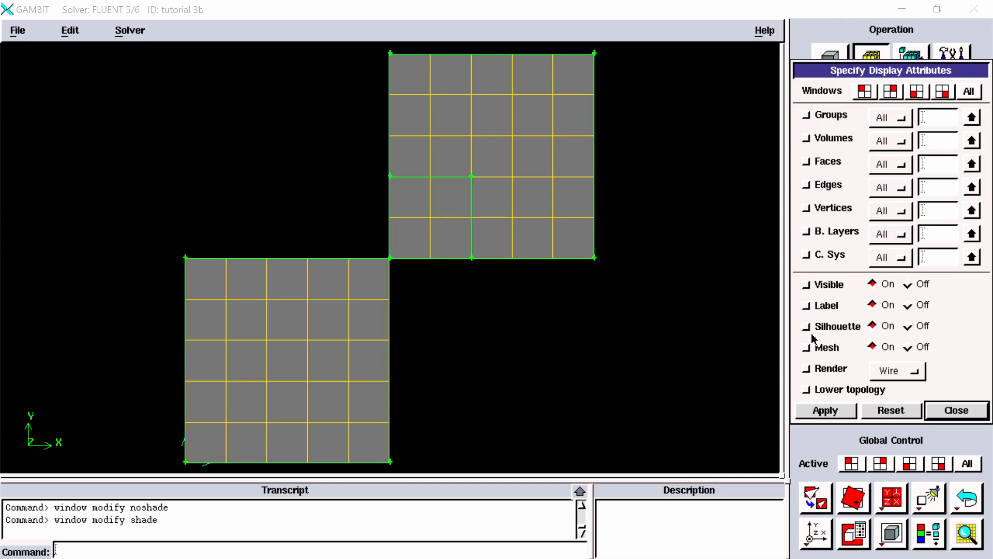
{"action": "right_click_drag", "start_coordinate": [622, 318], "coordinate": [612, 180]}
{"action": "mouse_move", "coordinate": [521, 260]}
{"action": "left_mouse_down"}
{"action": "mouse_move", "coordinate": [559, 267]}
{"action": "mouse_move", "coordinate": [581, 289]}
{"action": "left_mouse_up"}
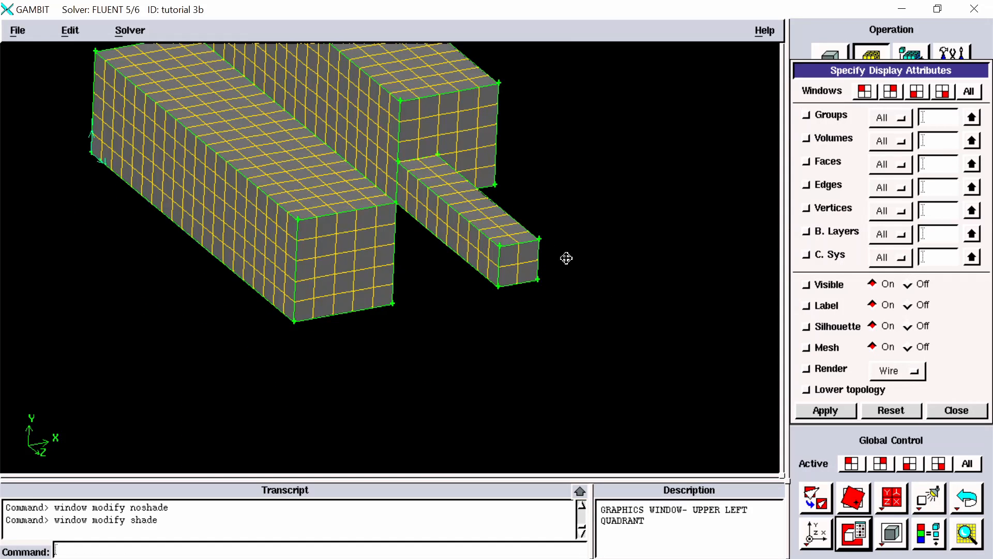
{"action": "middle_click_drag", "start_coordinate": [567, 258], "coordinate": [717, 405]}
{"action": "right_click_drag", "start_coordinate": [717, 405], "coordinate": [703, 368]}
{"action": "middle_click_drag", "start_coordinate": [705, 373], "coordinate": [670, 339]}
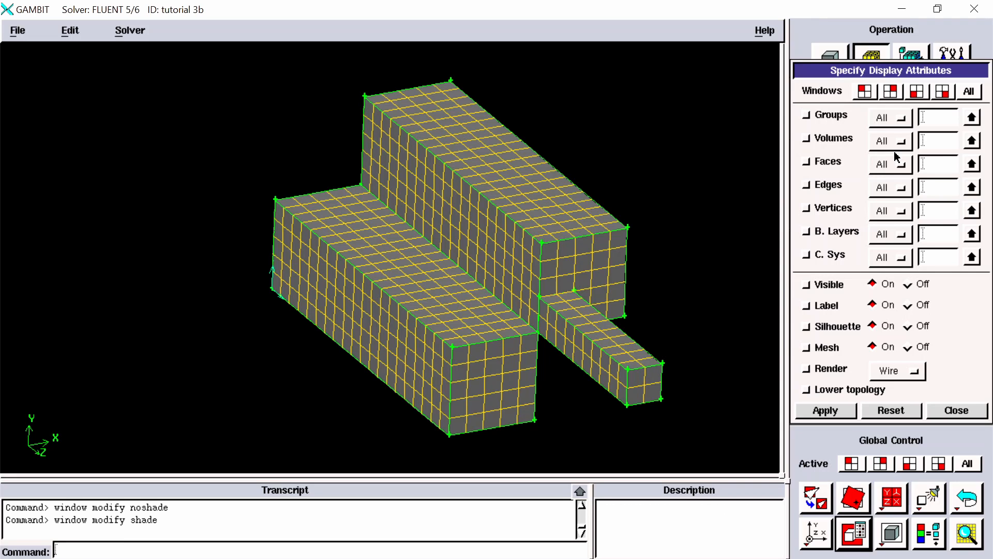
Step: Turn off the mesh display for the small protruding bar, volume.3
{"action": "left_click", "coordinate": [924, 145]}
{"action": "left_click", "coordinate": [972, 141]}
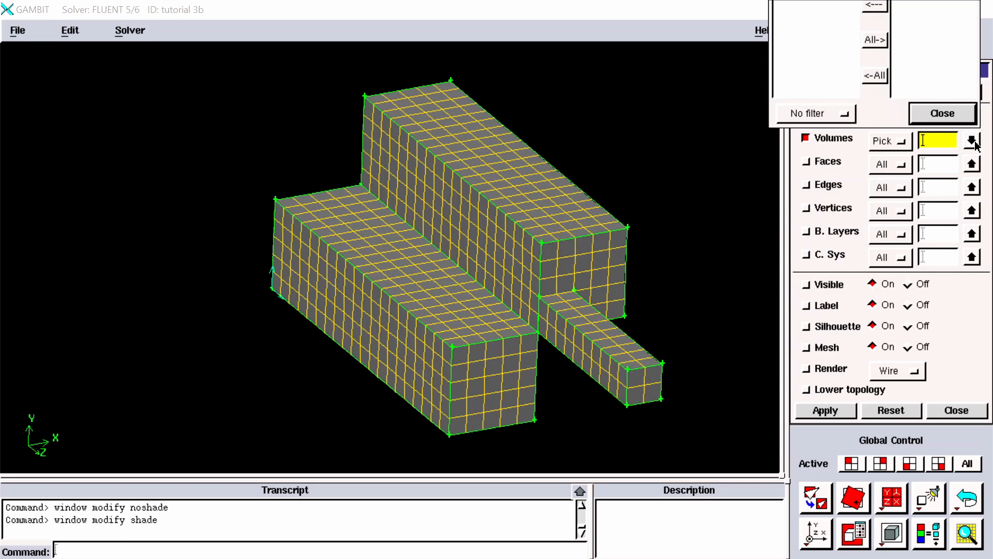
{"action": "left_click_drag", "start_coordinate": [932, 72], "coordinate": [933, 181]}
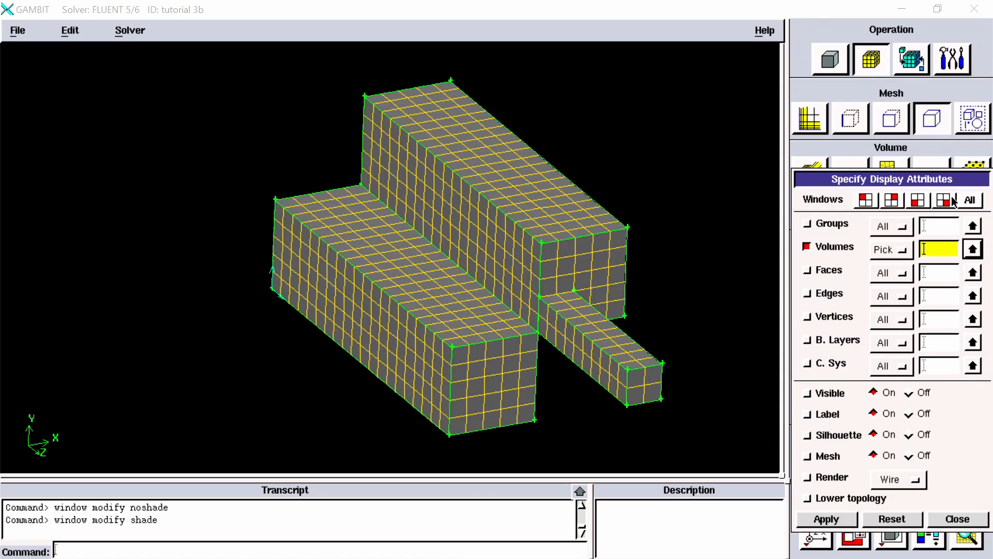
{"action": "left_click", "coordinate": [973, 251]}
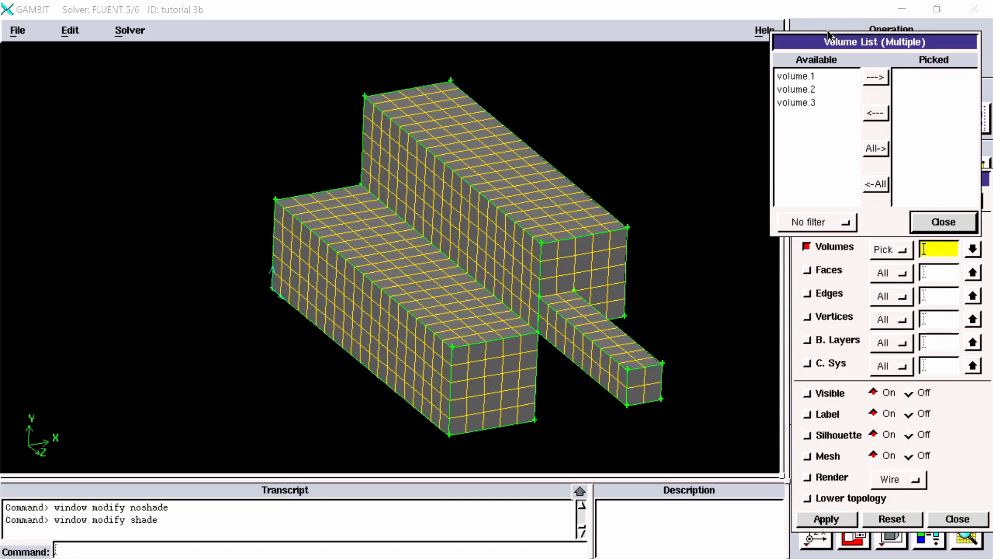
{"action": "left_click_drag", "start_coordinate": [829, 34], "coordinate": [775, 20]}
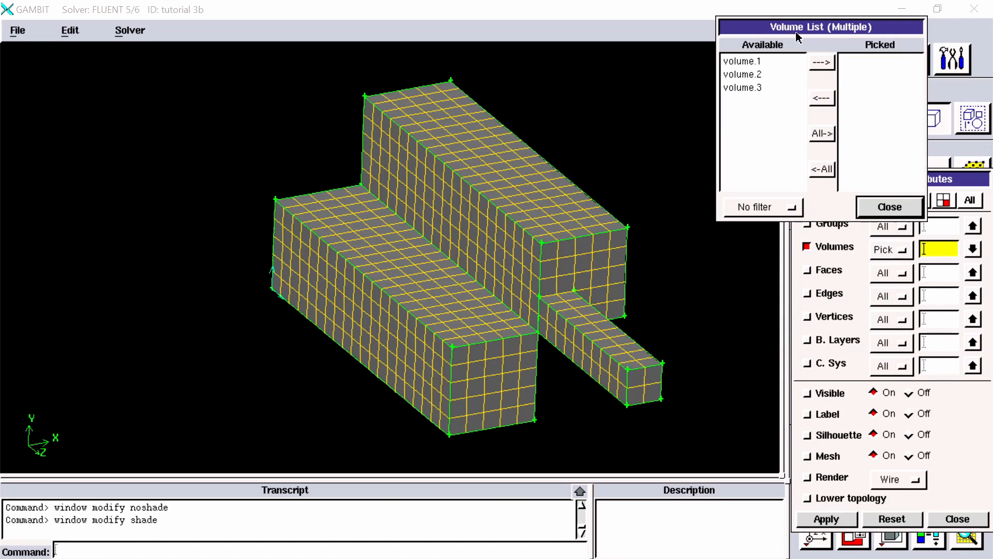
{"action": "left_click", "coordinate": [653, 357], "text": "shift"}
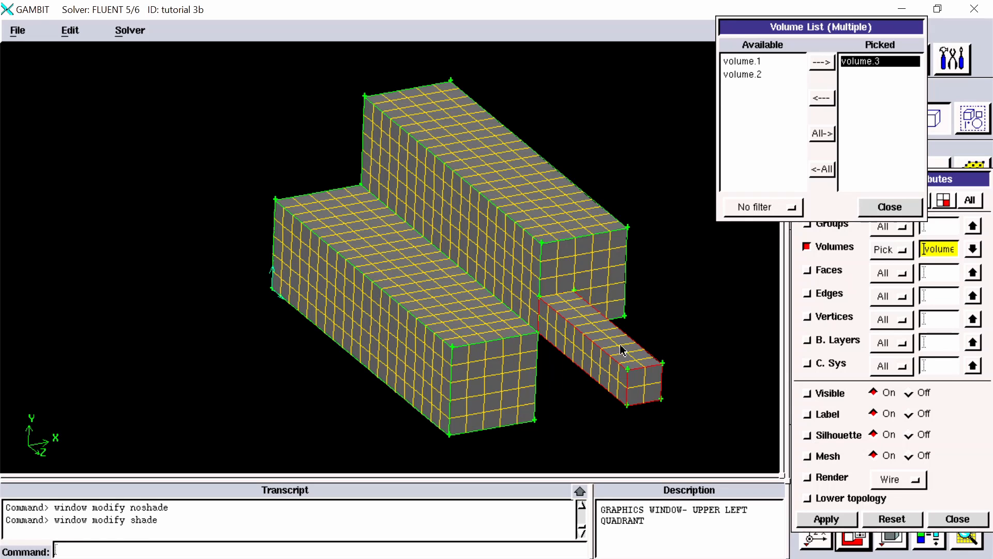
{"action": "left_click", "coordinate": [881, 207]}
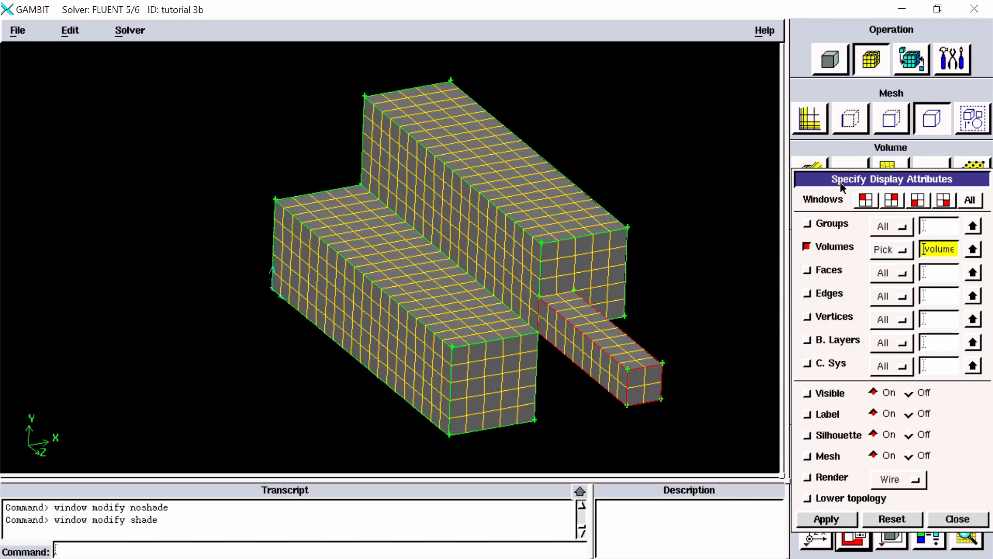
{"action": "left_click_drag", "start_coordinate": [841, 182], "coordinate": [792, 115]}
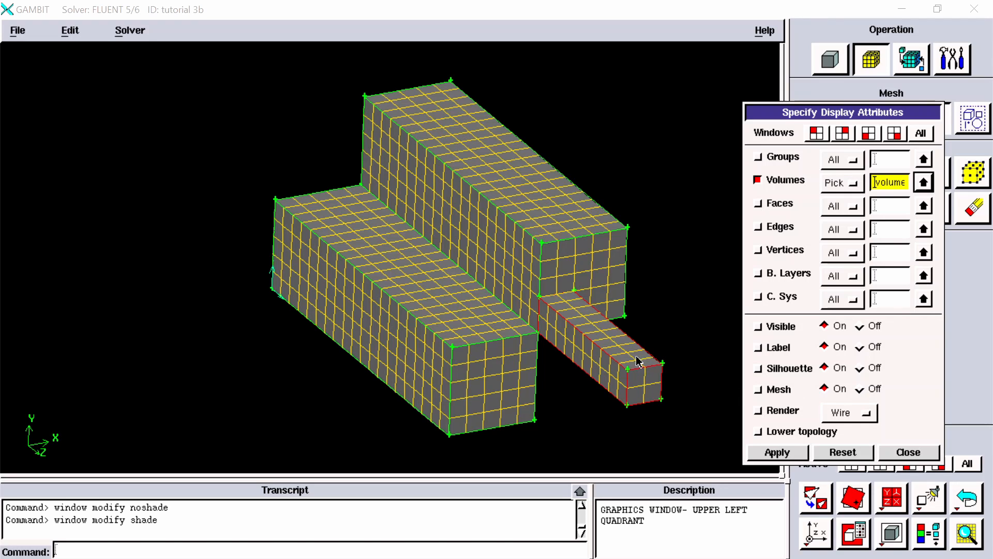
{"action": "left_click", "coordinate": [767, 393]}
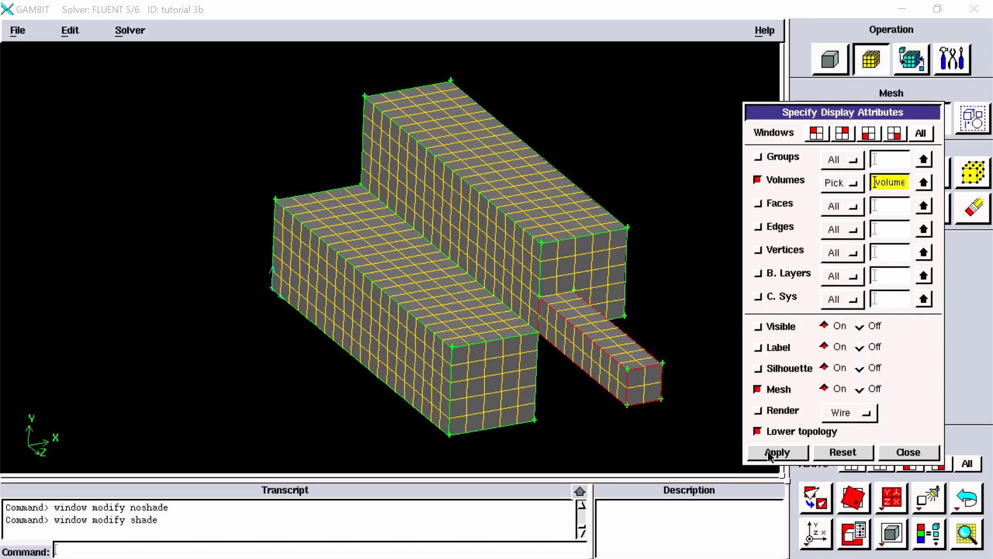
{"action": "left_click", "coordinate": [872, 389]}
{"action": "left_click", "coordinate": [771, 454]}
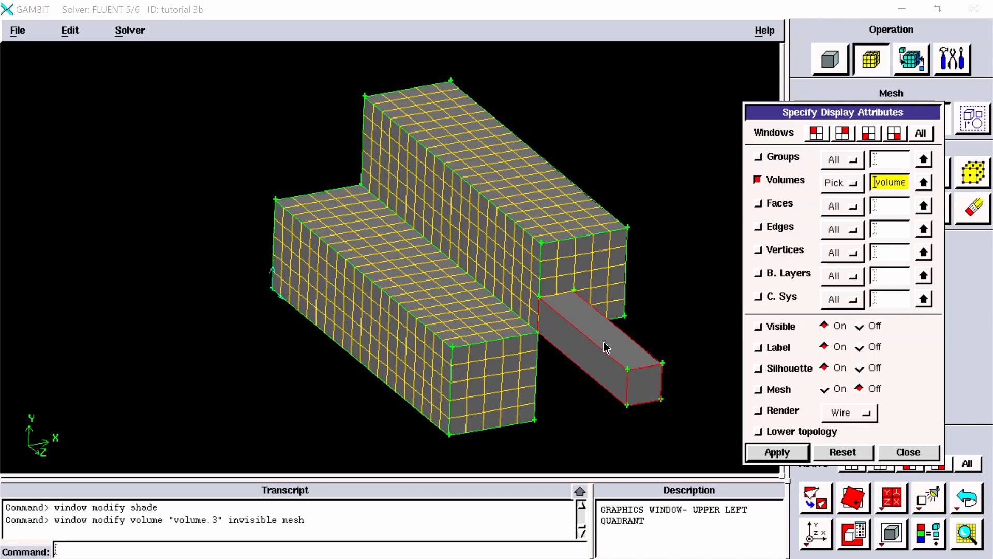
Step: Replace the picked volume with the upper block, volume.1, and set its visibility to Off
{"action": "middle_click_drag", "start_coordinate": [604, 317], "coordinate": [555, 306]}
{"action": "right_click_drag", "start_coordinate": [521, 244], "coordinate": [522, 270]}
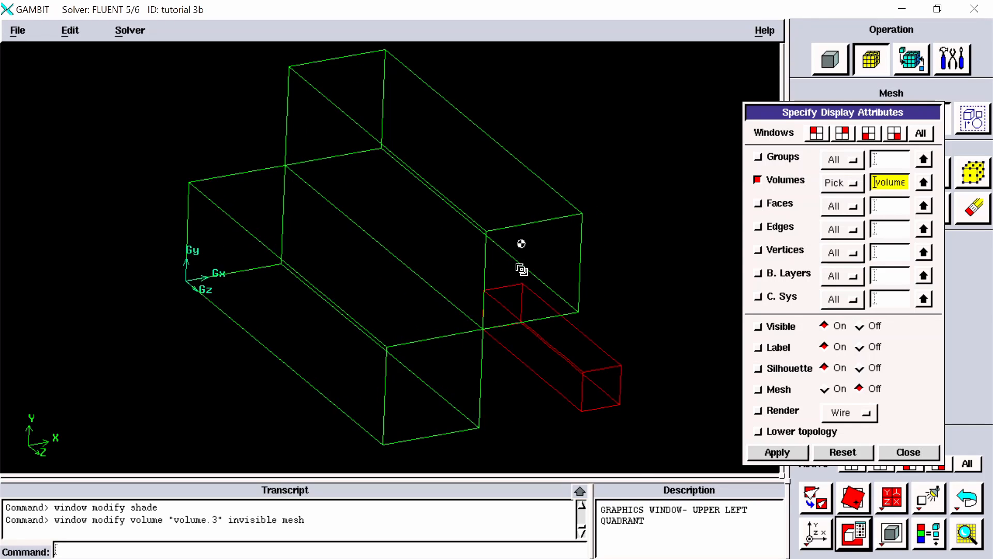
{"action": "middle_click_drag", "start_coordinate": [524, 273], "coordinate": [546, 295]}
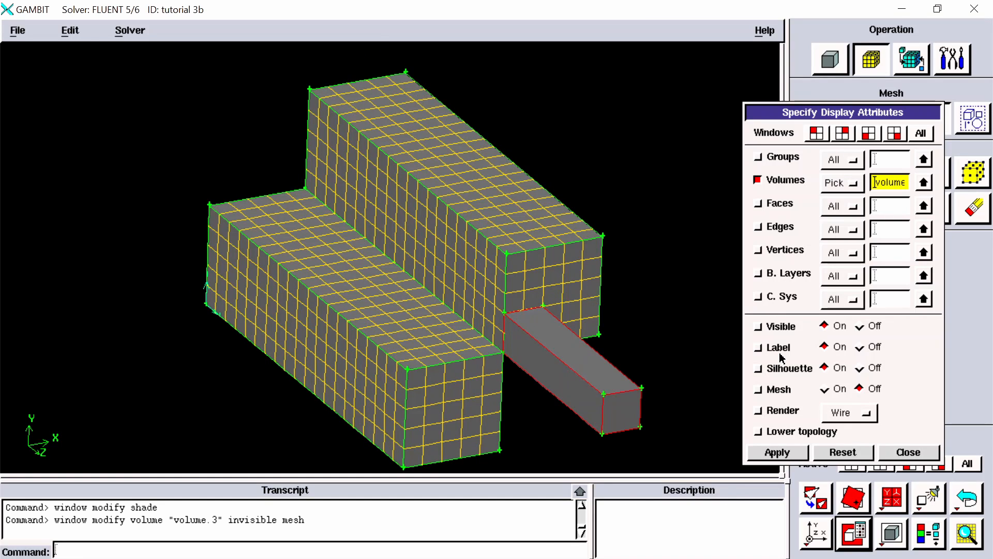
{"action": "left_click", "coordinate": [922, 183]}
{"action": "left_click", "coordinate": [837, 118]}
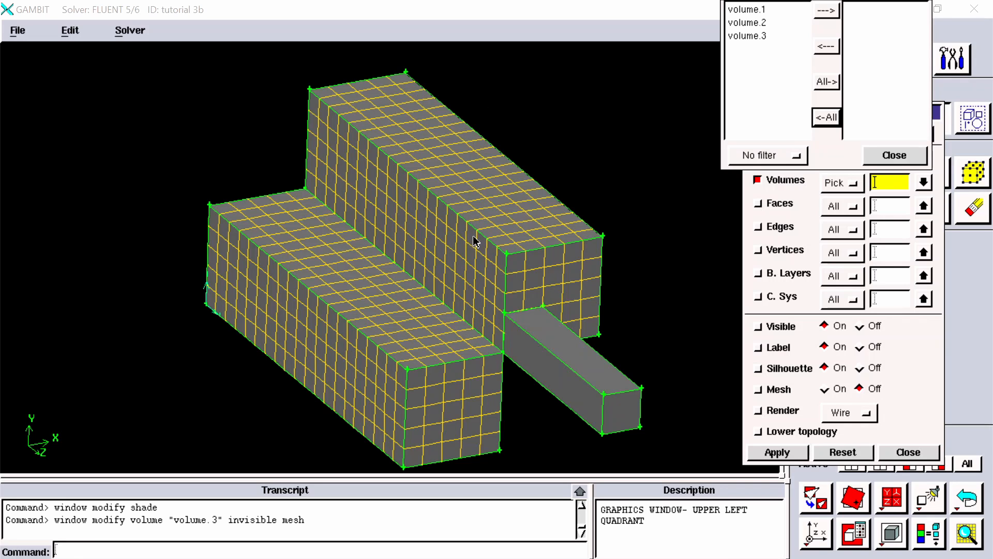
{"action": "left_click", "coordinate": [492, 249], "text": "shift"}
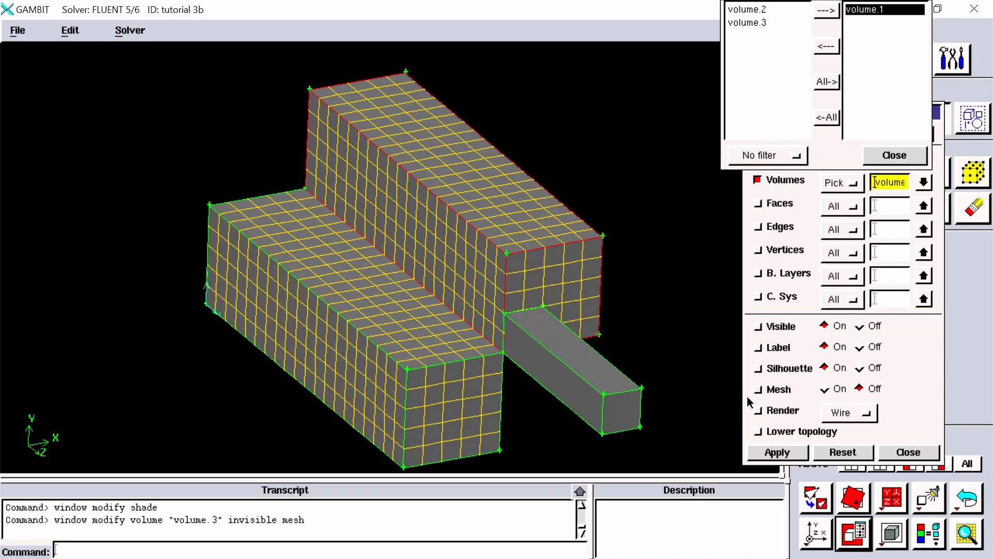
{"action": "left_click", "coordinate": [862, 330]}
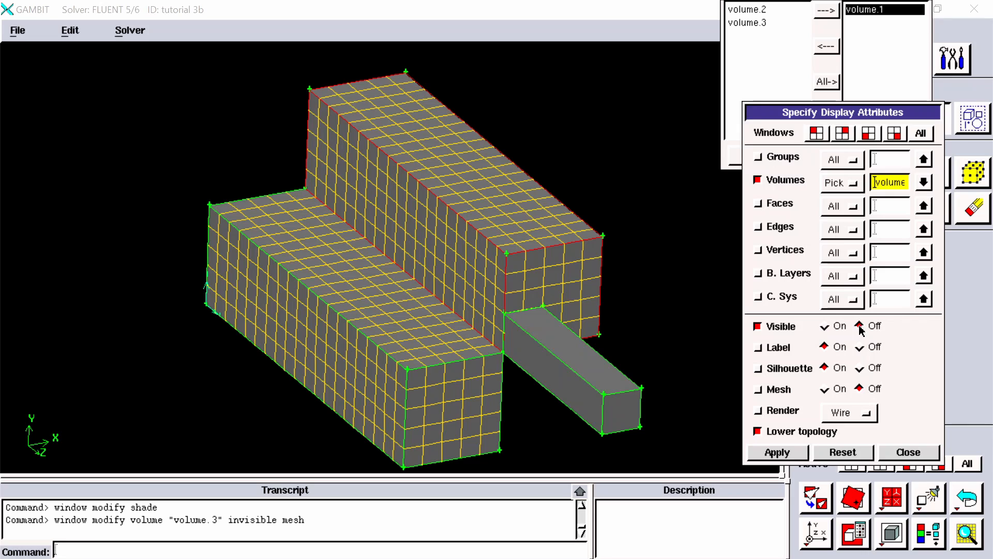
{"action": "left_click", "coordinate": [781, 453]}
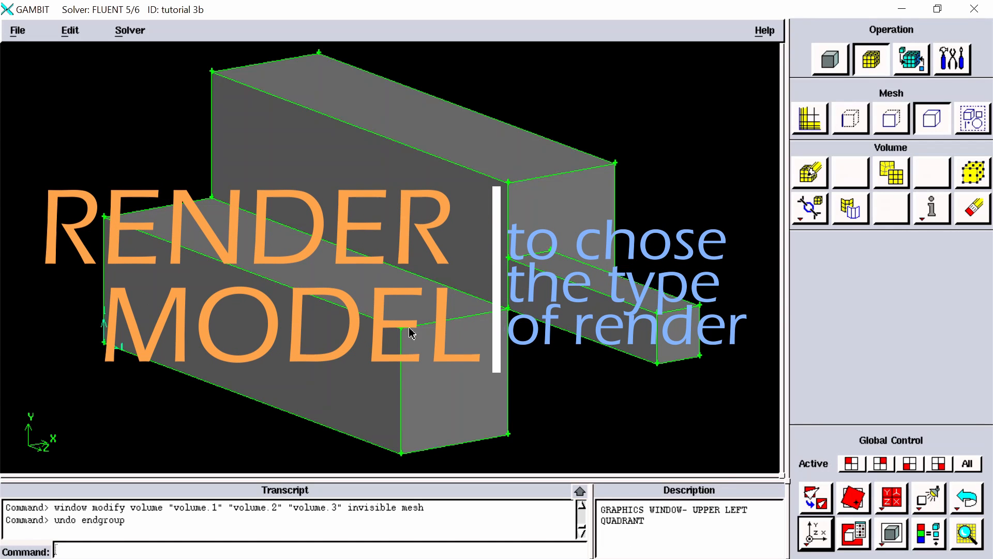
Step: Render the unmeshed blocks as a wireframe for comparison and return them to shaded rendering
{"action": "right_click", "coordinate": [890, 546]}
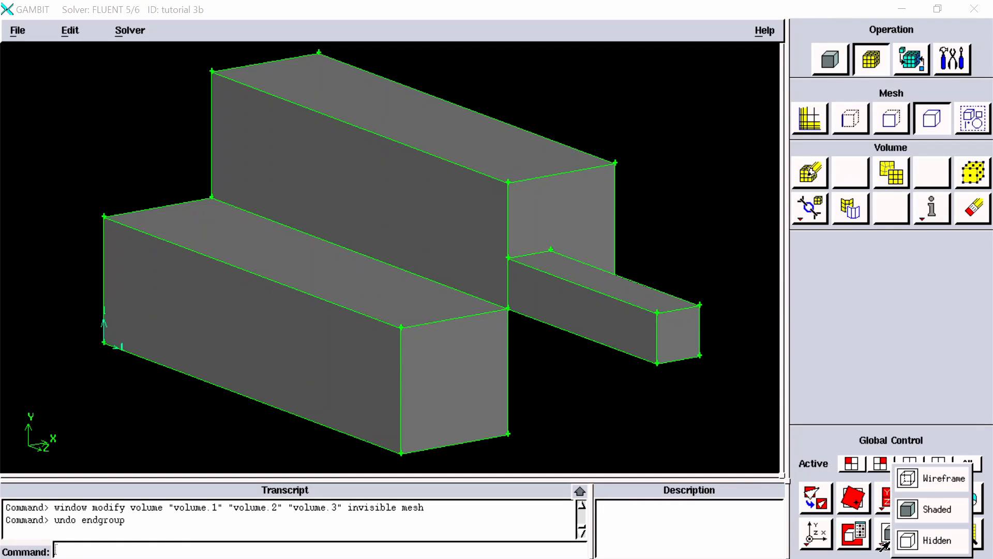
{"action": "left_click", "coordinate": [920, 478]}
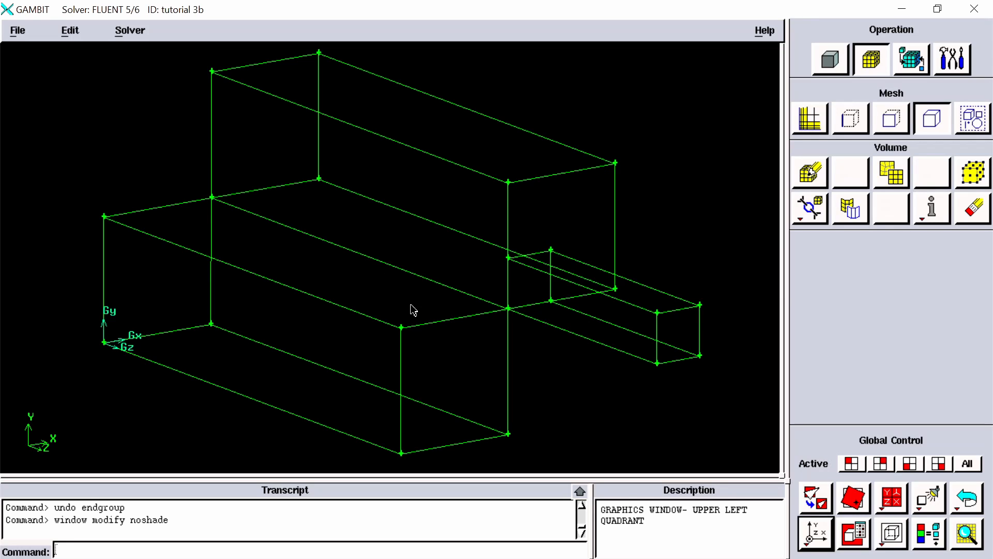
{"action": "right_click", "coordinate": [891, 533]}
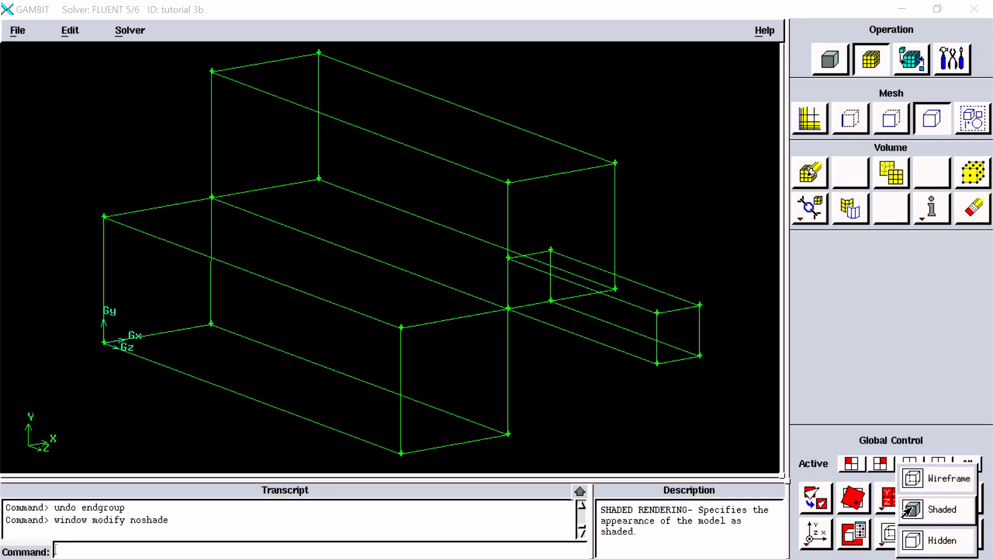
{"action": "left_click", "coordinate": [908, 510]}
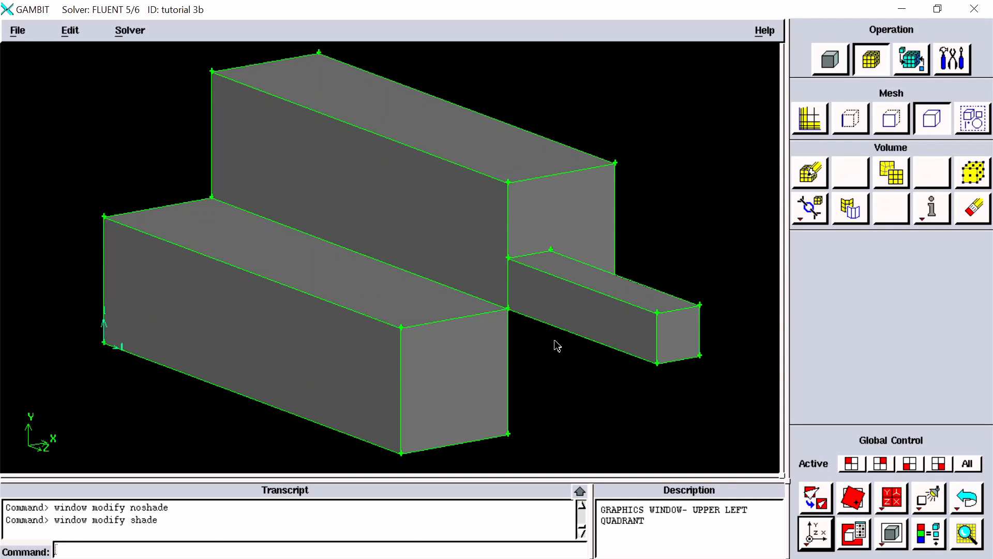
Step: Render the three blocks in Hidden mode and rotate them slightly to inspect the hidden-line display
{"action": "mouse_move", "coordinate": [560, 355]}
{"action": "right_mouse_down"}
{"action": "mouse_move", "coordinate": [552, 261]}
{"action": "mouse_move", "coordinate": [565, 344]}
{"action": "right_mouse_up"}
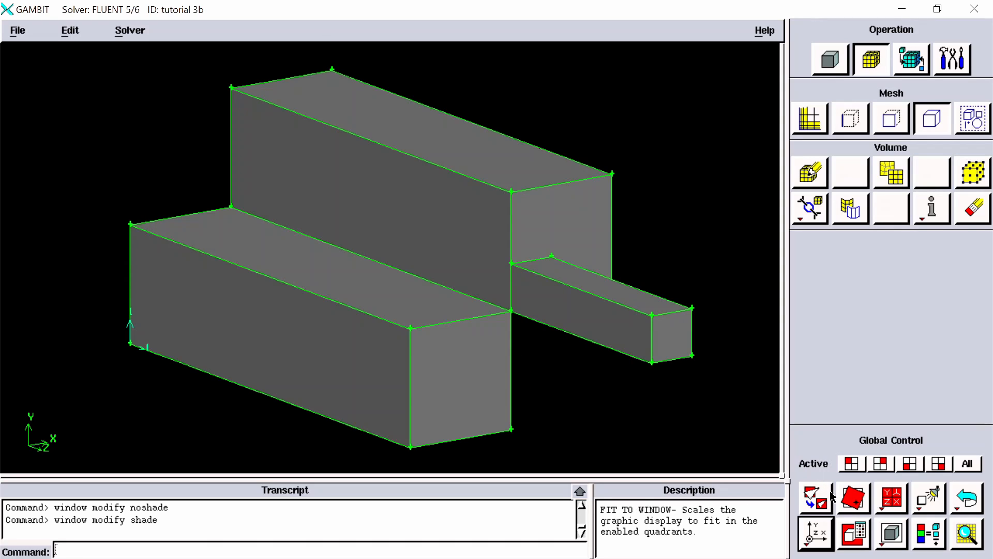
{"action": "right_click", "coordinate": [893, 536]}
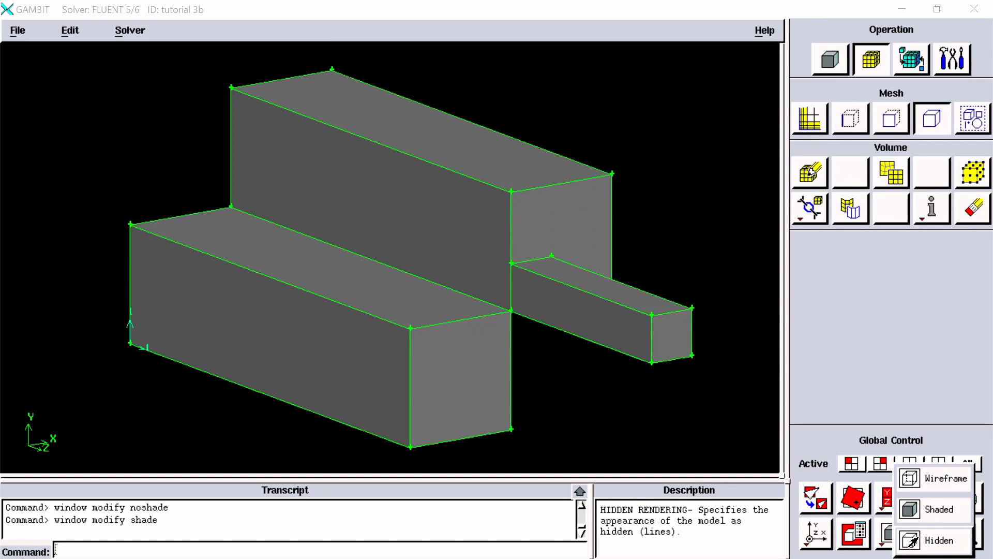
{"action": "left_click", "coordinate": [931, 540]}
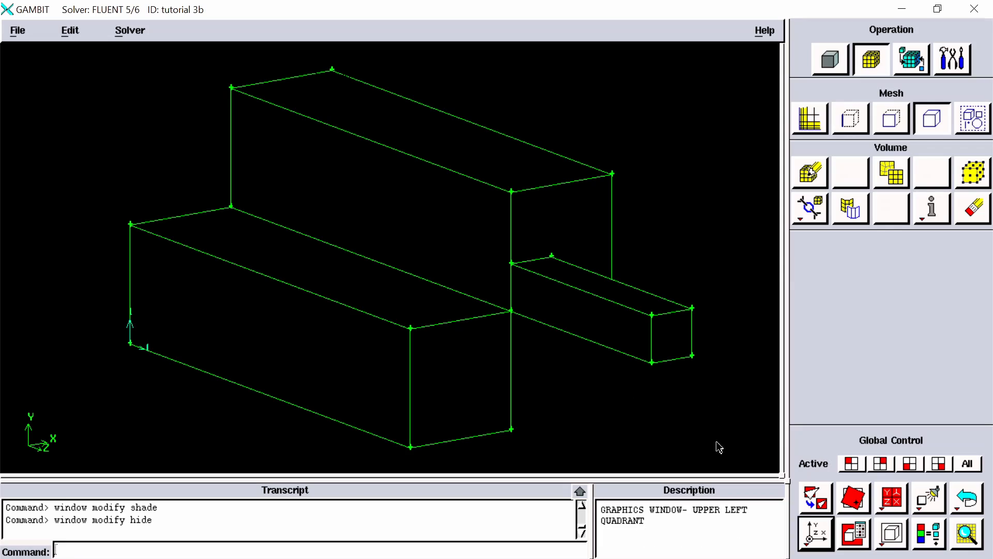
{"action": "mouse_move", "coordinate": [556, 410]}
{"action": "left_mouse_down"}
{"action": "mouse_move", "coordinate": [546, 369]}
{"action": "mouse_move", "coordinate": [499, 408]}
{"action": "mouse_move", "coordinate": [455, 402]}
{"action": "mouse_move", "coordinate": [388, 413]}
{"action": "mouse_move", "coordinate": [508, 386]}
{"action": "mouse_move", "coordinate": [572, 406]}
{"action": "mouse_move", "coordinate": [550, 417]}
{"action": "mouse_move", "coordinate": [527, 395]}
{"action": "mouse_move", "coordinate": [527, 406]}
{"action": "mouse_move", "coordinate": [546, 410]}
{"action": "mouse_move", "coordinate": [605, 410]}
{"action": "mouse_move", "coordinate": [596, 402]}
{"action": "mouse_move", "coordinate": [588, 414]}
{"action": "mouse_move", "coordinate": [521, 412]}
{"action": "mouse_move", "coordinate": [559, 411]}
{"action": "mouse_move", "coordinate": [552, 399]}
{"action": "mouse_move", "coordinate": [564, 406]}
{"action": "left_mouse_up"}
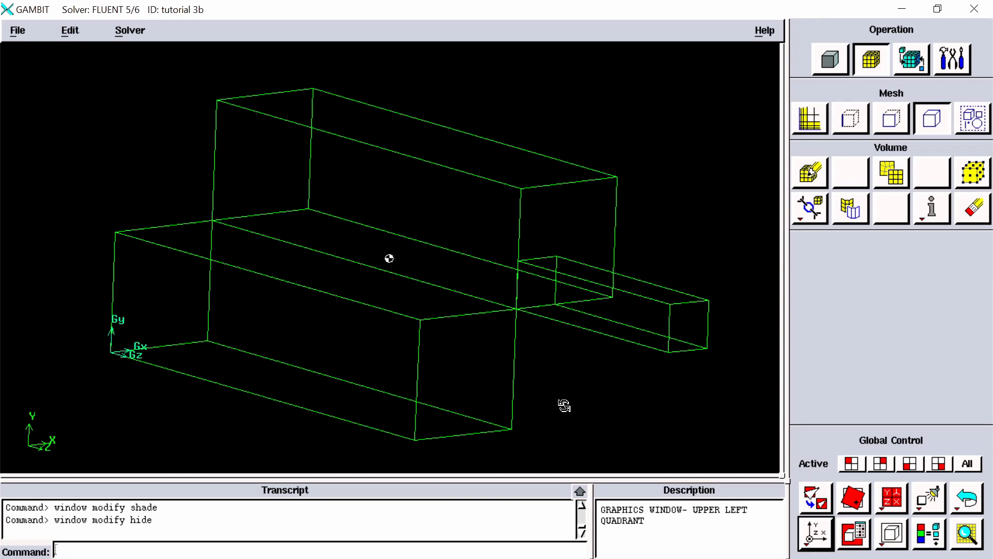
Step: Switch the rendering of the three blocks to Wireframe
{"action": "right_click", "coordinate": [884, 538]}
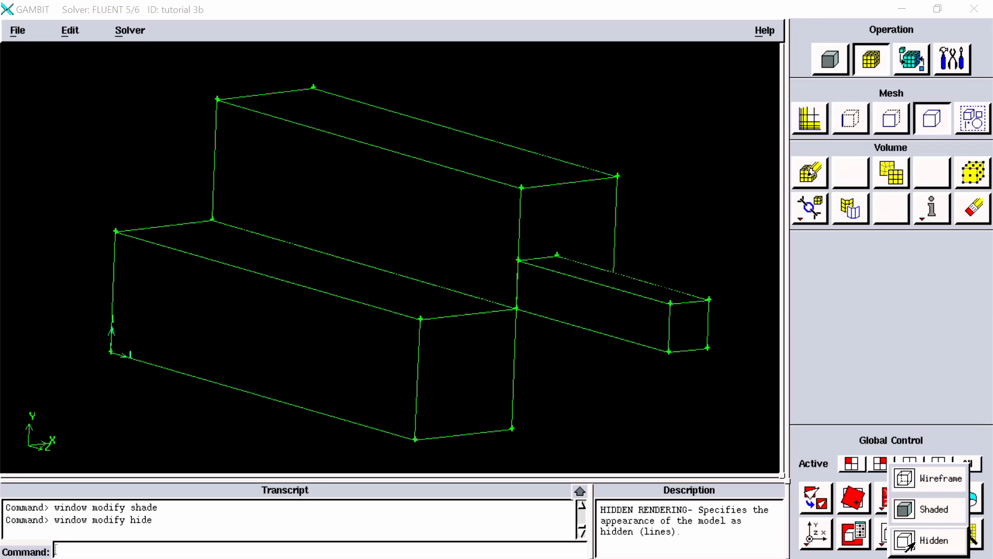
{"action": "left_click", "coordinate": [871, 370]}
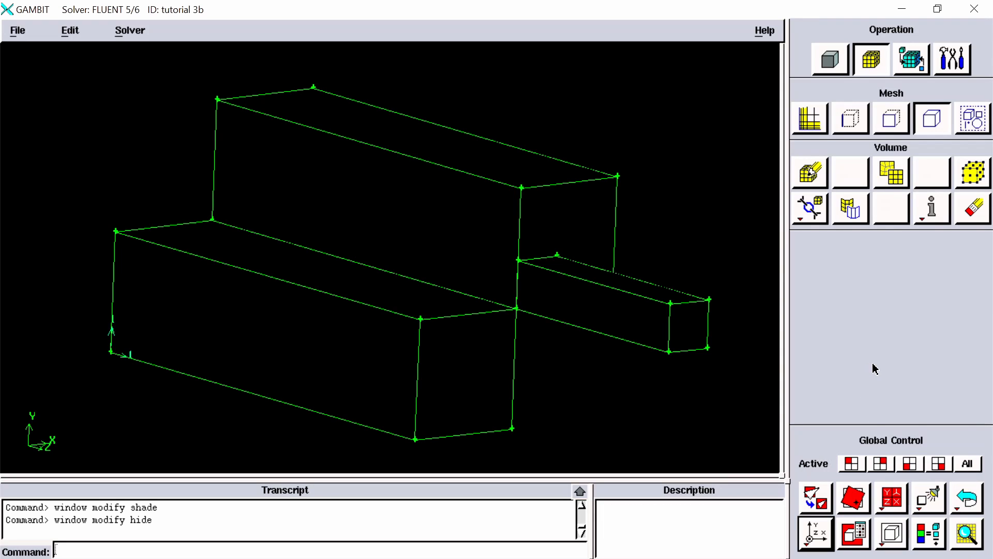
{"action": "right_click", "coordinate": [892, 534]}
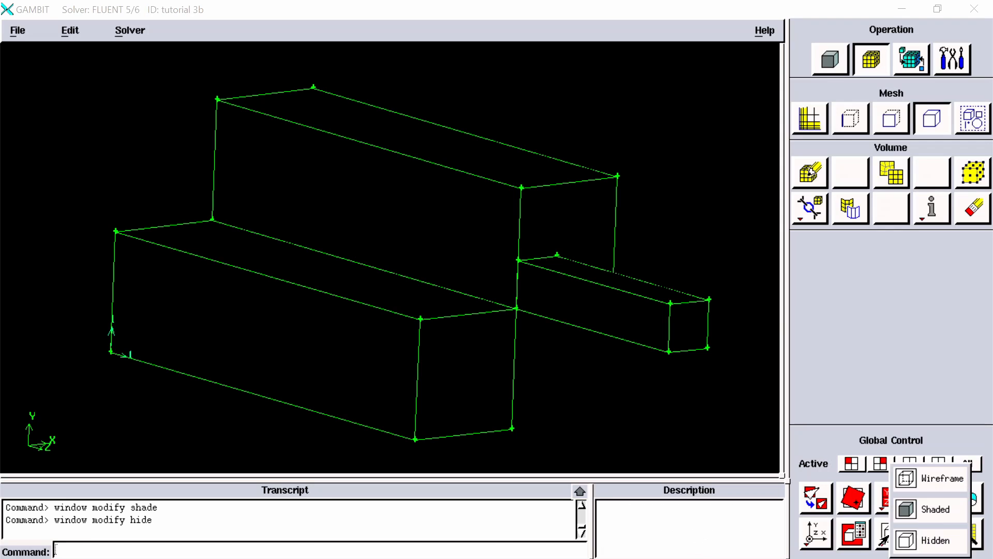
{"action": "left_click", "coordinate": [927, 479]}
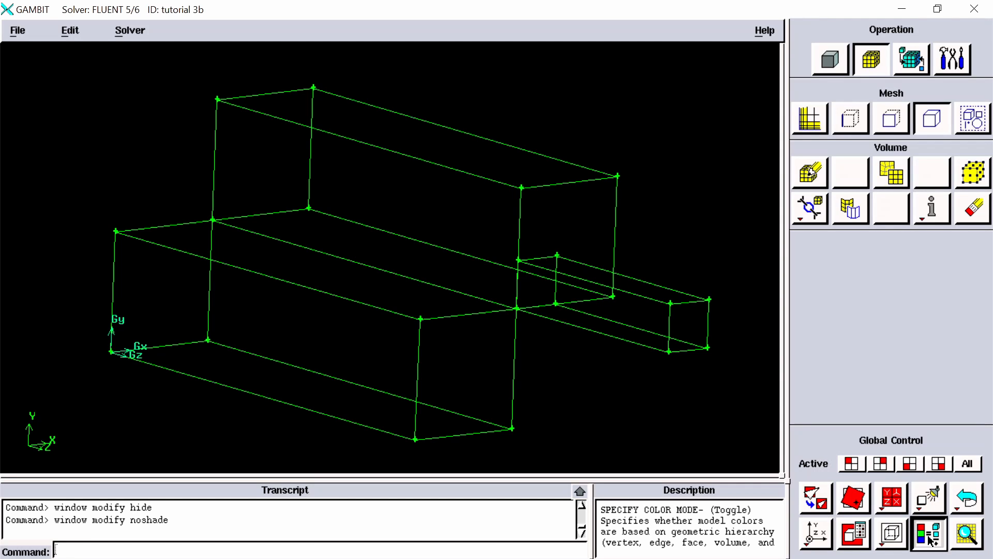
Step: Compare the color modes by toggling the model to connectivity-based coloring and back to geometric hierarchy coloring
{"action": "left_click", "coordinate": [935, 545]}
{"action": "left_click", "coordinate": [931, 541]}
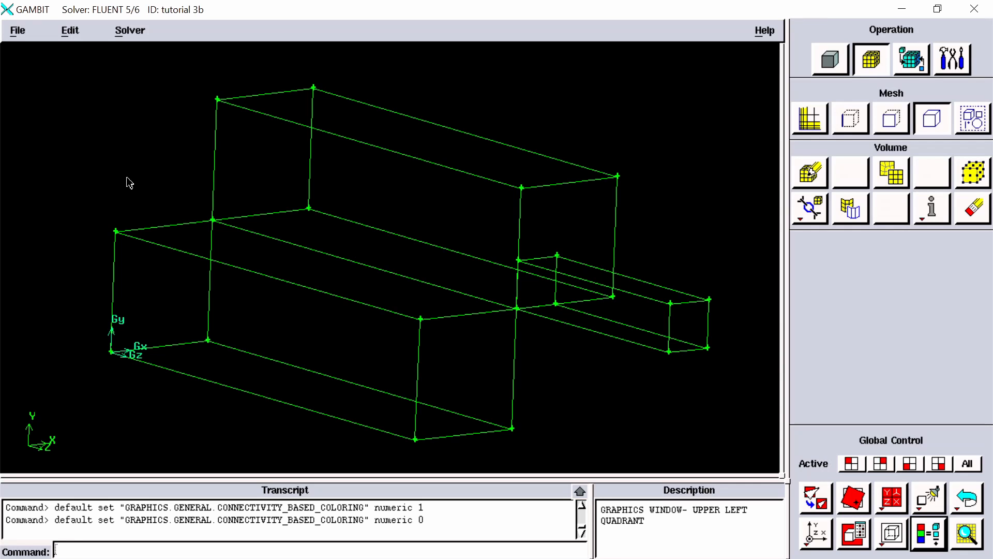
{"action": "middle_click_drag", "start_coordinate": [306, 282], "coordinate": [370, 264]}
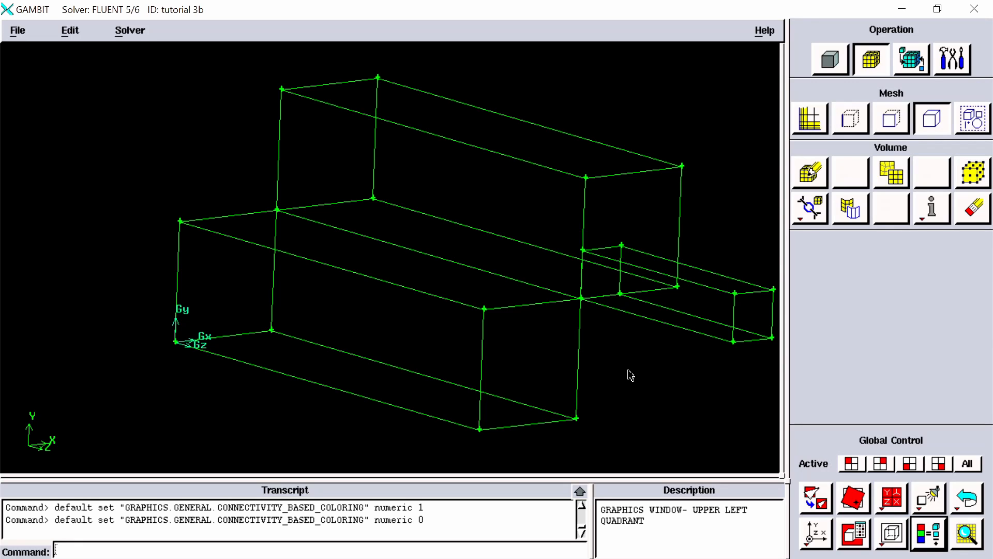
{"action": "left_click", "coordinate": [920, 535]}
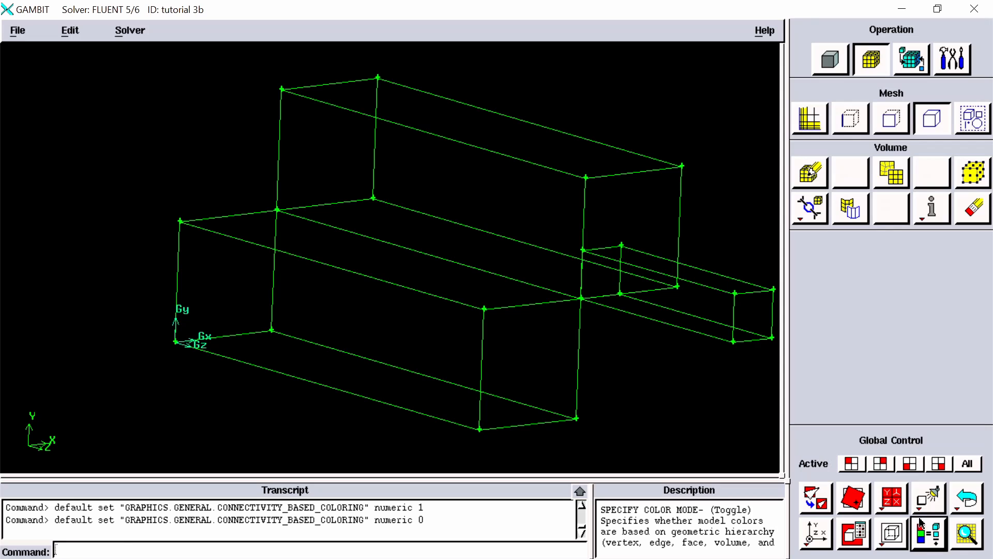
{"action": "left_click", "coordinate": [931, 547]}
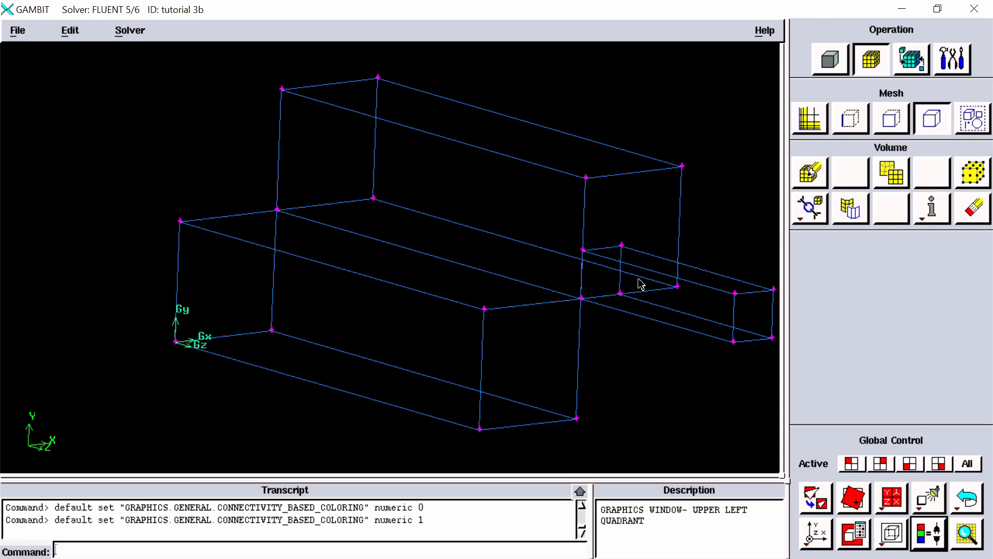
{"action": "middle_click_drag", "start_coordinate": [640, 284], "coordinate": [608, 291]}
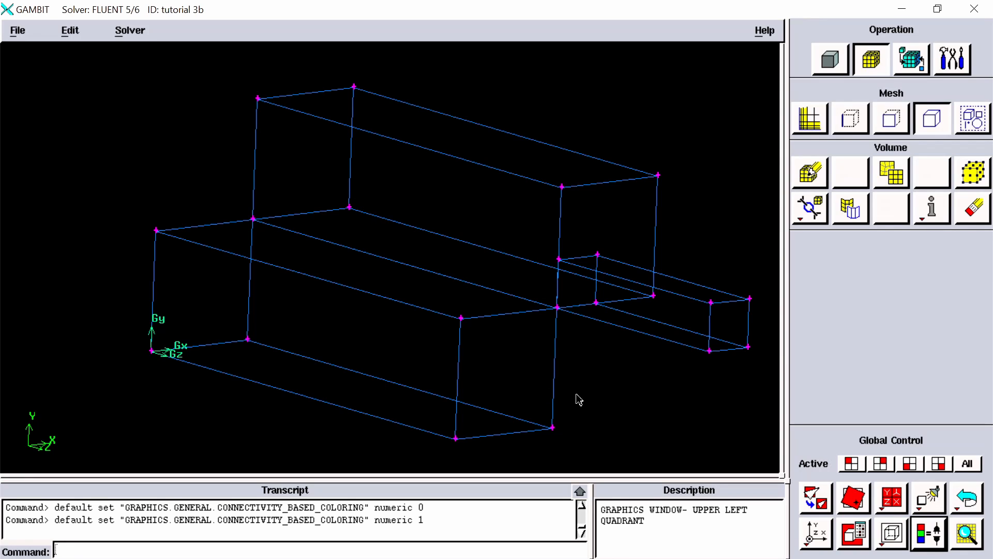
{"action": "left_click", "coordinate": [929, 536]}
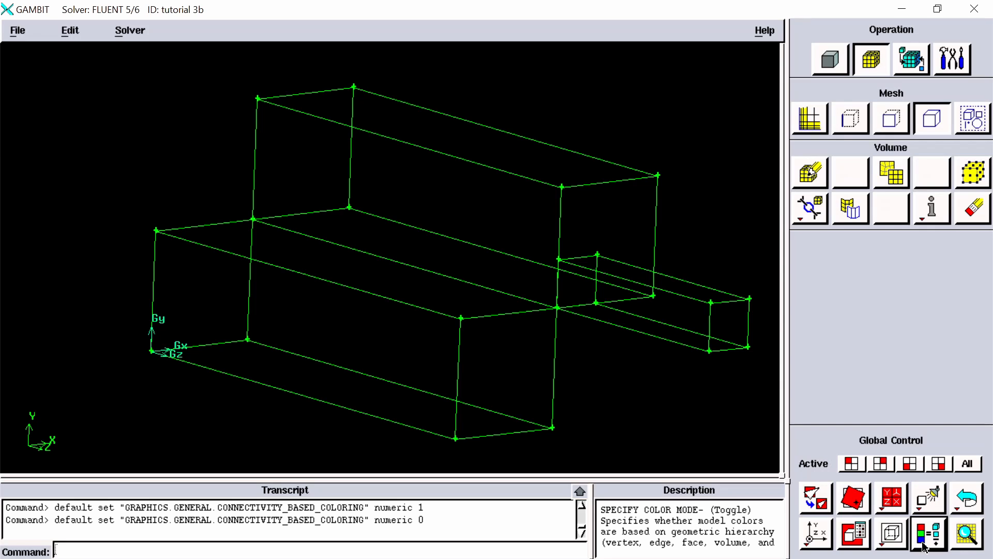
Step: Open Examine Mesh with the Plane display type and move the X cut plane into the lower front block
{"action": "left_click", "coordinate": [962, 540]}
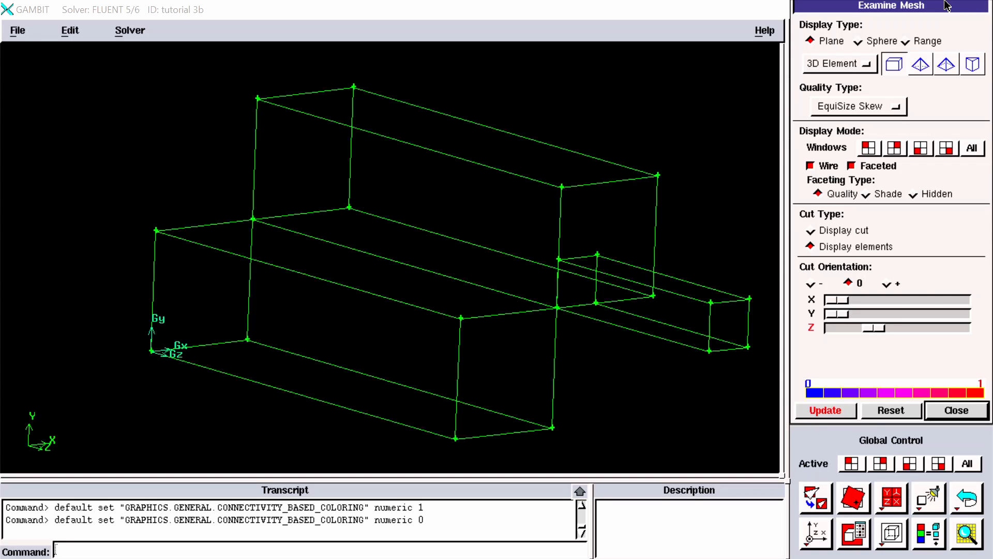
{"action": "left_click_drag", "start_coordinate": [947, 5], "coordinate": [945, 31]}
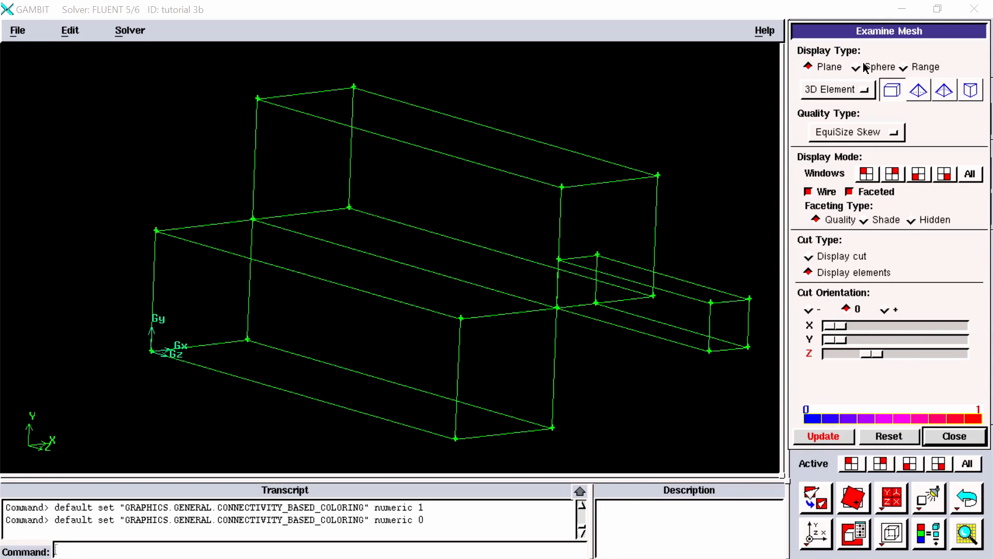
{"action": "left_click", "coordinate": [824, 67]}
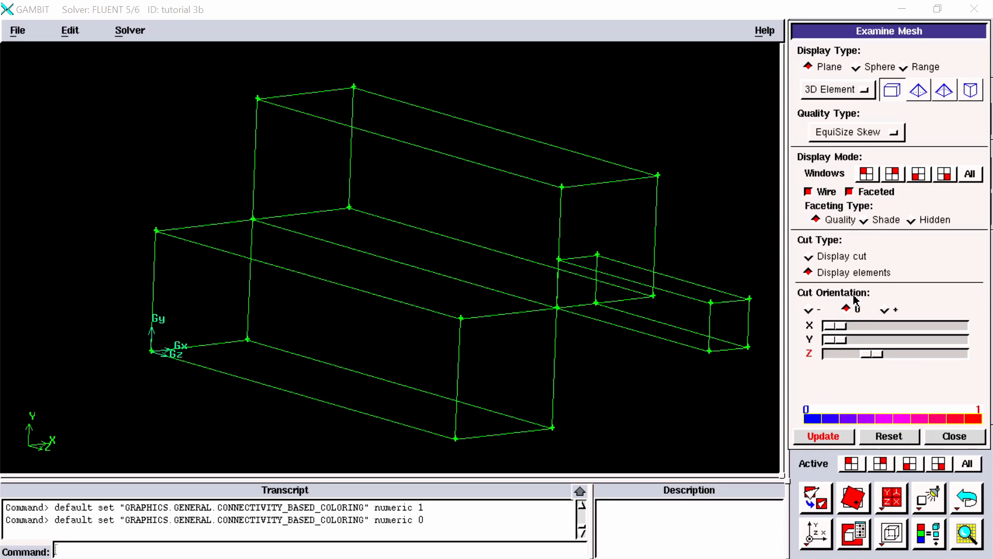
{"action": "left_click_drag", "start_coordinate": [834, 326], "coordinate": [861, 332]}
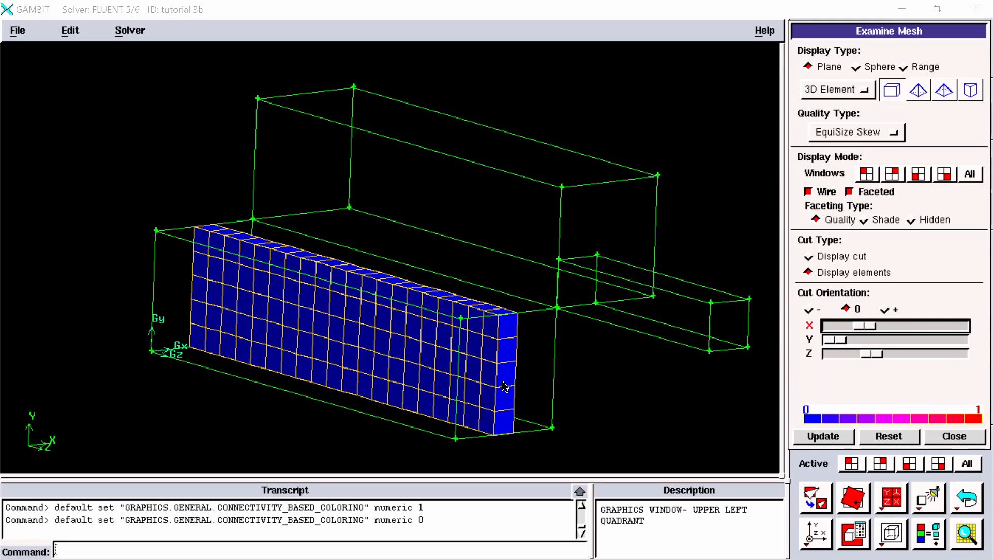
Step: Change the mesh display type to Sphere, lower its X center position and enlarge its radius slightly
{"action": "left_click", "coordinate": [856, 67]}
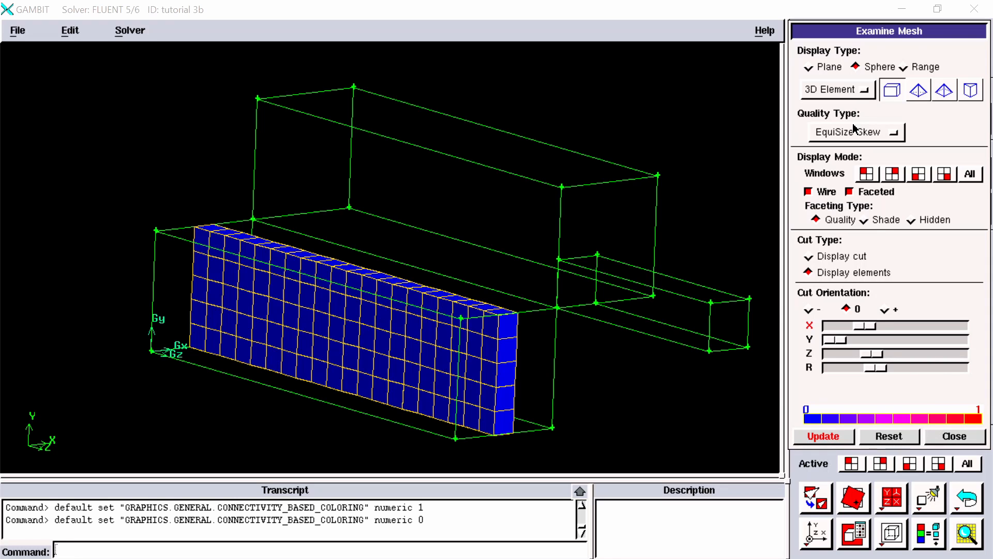
{"action": "left_click_drag", "start_coordinate": [871, 326], "coordinate": [853, 326]}
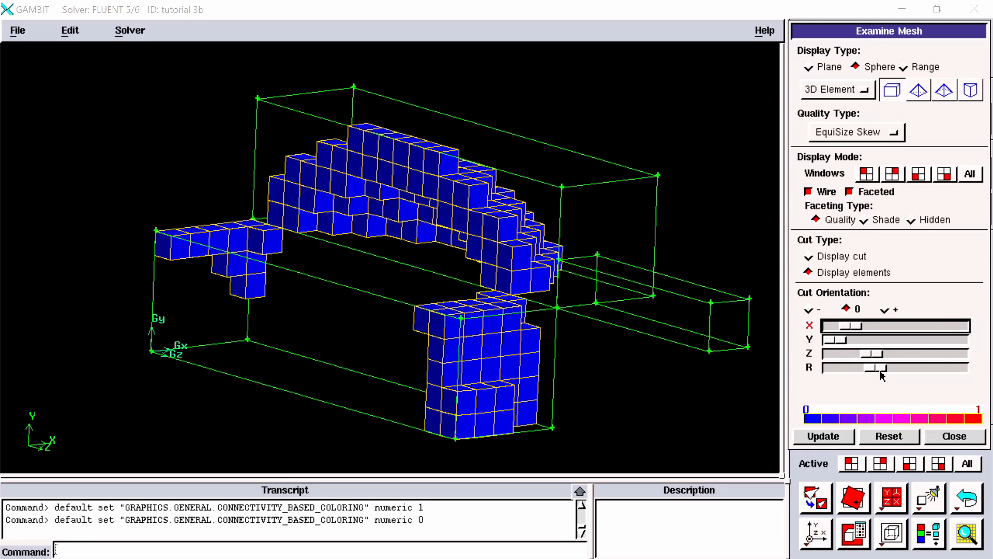
{"action": "mouse_move", "coordinate": [879, 368]}
{"action": "left_mouse_down"}
{"action": "mouse_move", "coordinate": [861, 367]}
{"action": "mouse_move", "coordinate": [886, 370]}
{"action": "left_mouse_up"}
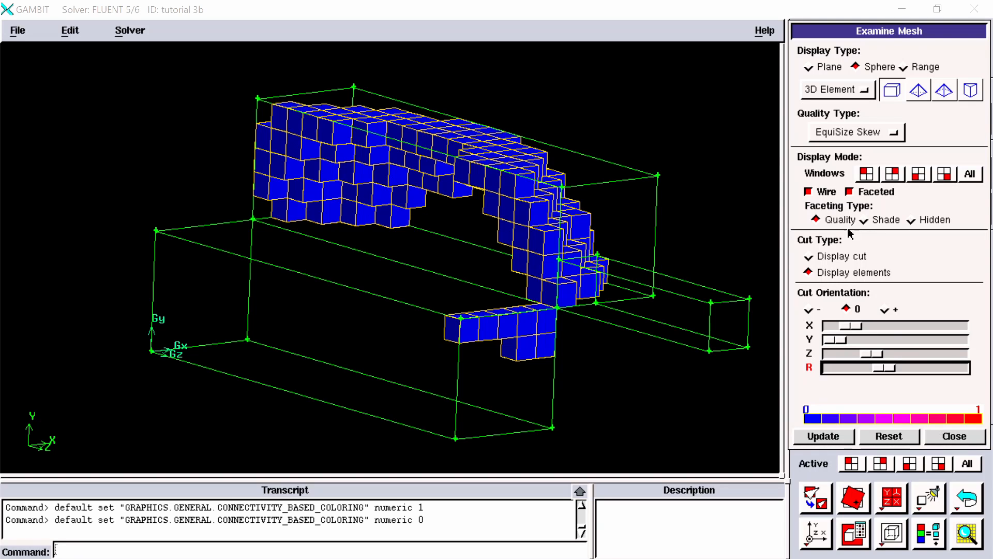
Step: Look through the element type choices, keeping the Sphere display type and 3D Element
{"action": "left_click", "coordinate": [810, 67]}
{"action": "left_click", "coordinate": [866, 72]}
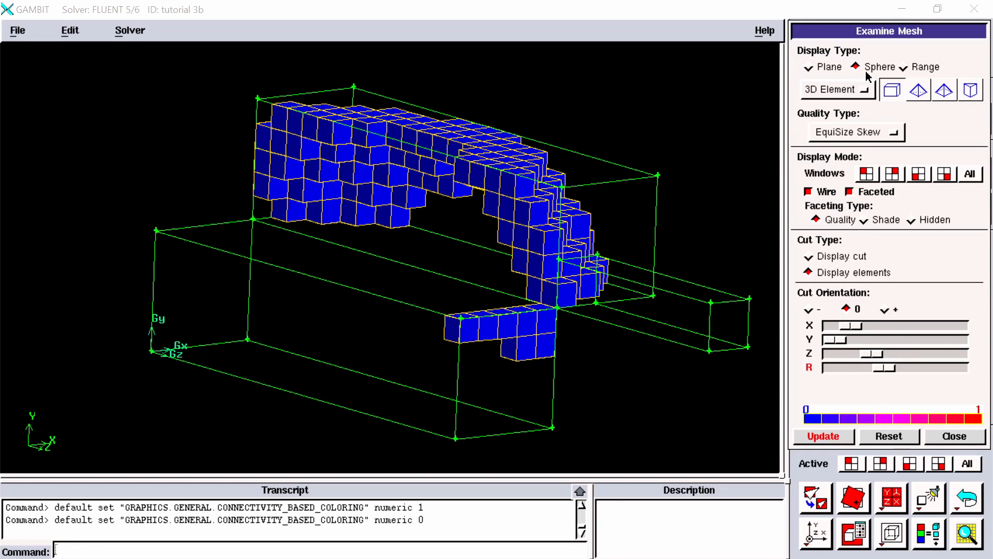
{"action": "left_click", "coordinate": [843, 93]}
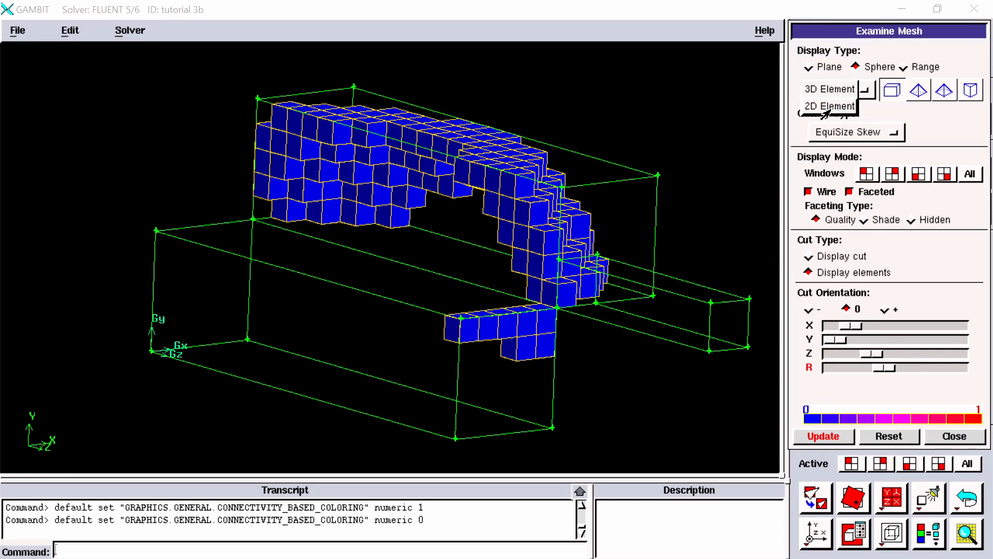
{"action": "left_click", "coordinate": [836, 89]}
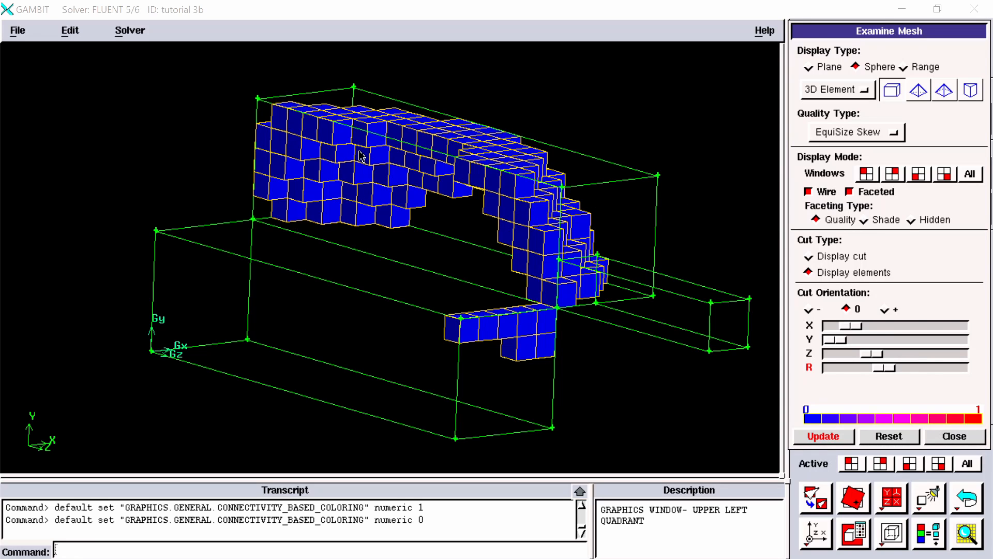
Step: Inspect the spherical mesh cut from other angles and look through the quality types, keeping EquiSize Skew
{"action": "mouse_move", "coordinate": [494, 229]}
{"action": "left_mouse_down"}
{"action": "mouse_move", "coordinate": [472, 222]}
{"action": "mouse_move", "coordinate": [533, 224]}
{"action": "left_mouse_up"}
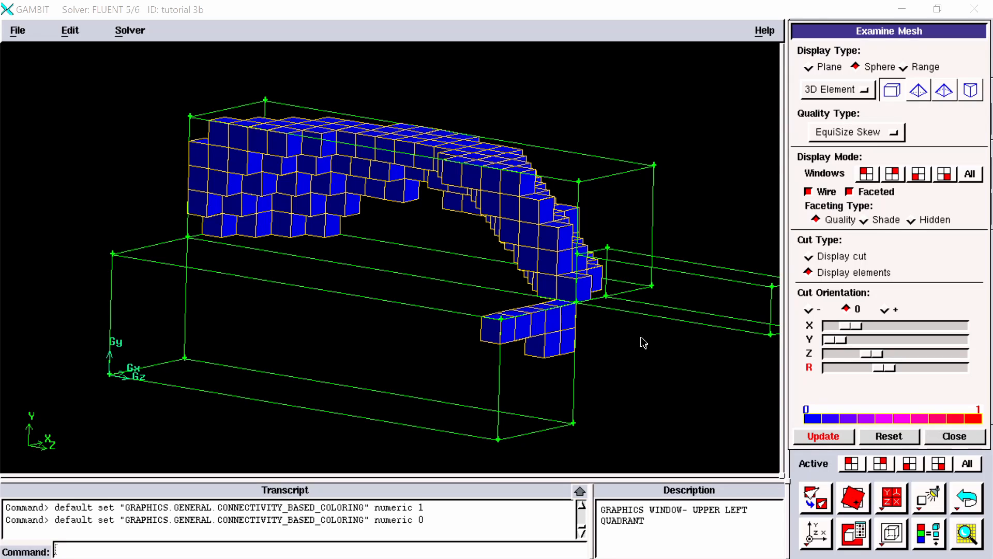
{"action": "right_click_drag", "start_coordinate": [643, 345], "coordinate": [614, 261]}
{"action": "middle_click_drag", "start_coordinate": [613, 261], "coordinate": [512, 209]}
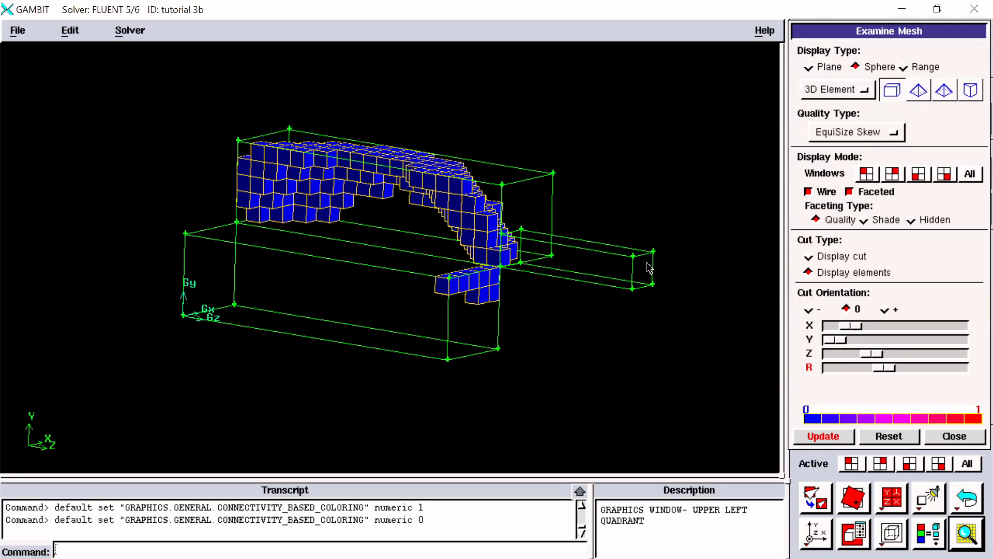
{"action": "left_click_drag", "start_coordinate": [645, 264], "coordinate": [617, 280]}
{"action": "middle_click_drag", "start_coordinate": [627, 195], "coordinate": [594, 278]}
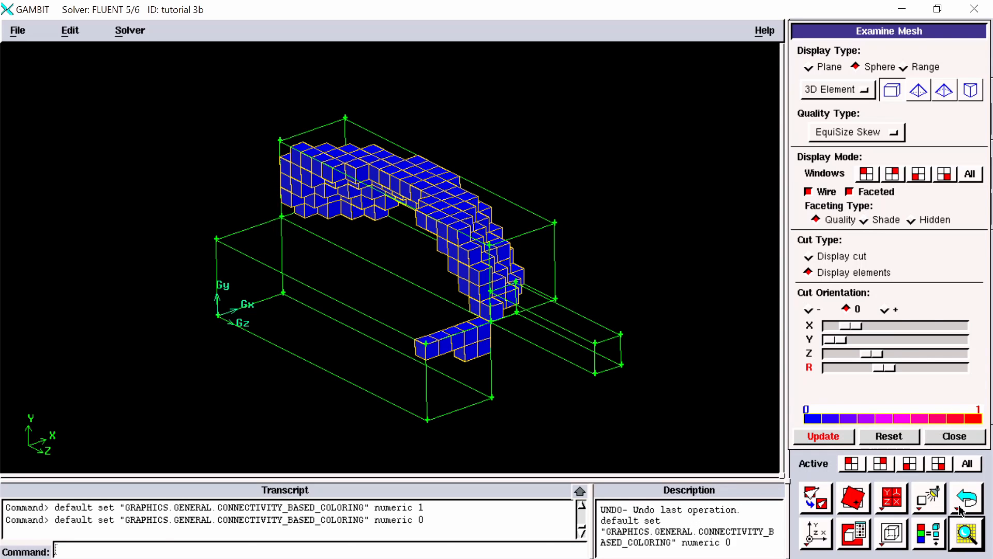
{"action": "left_click", "coordinate": [861, 136]}
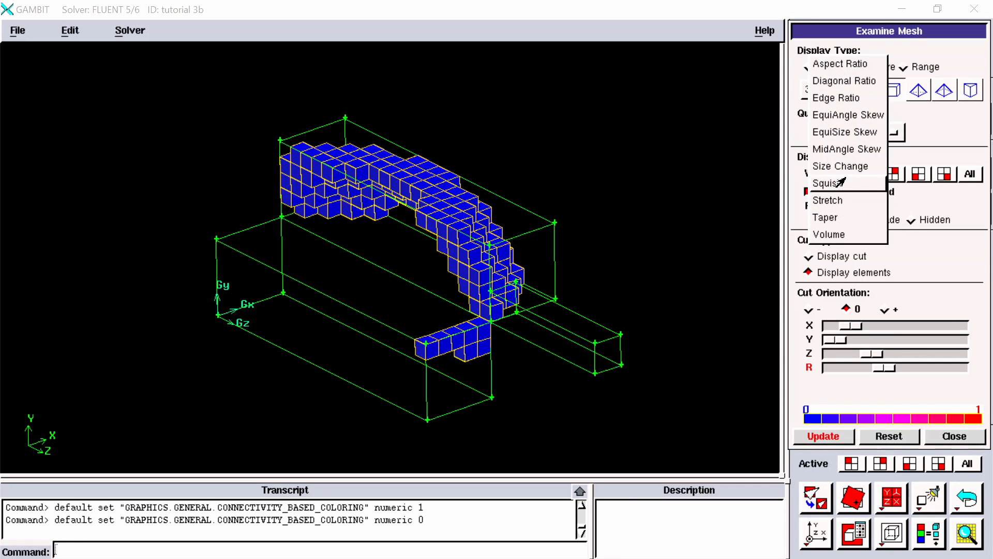
{"action": "left_click", "coordinate": [939, 223]}
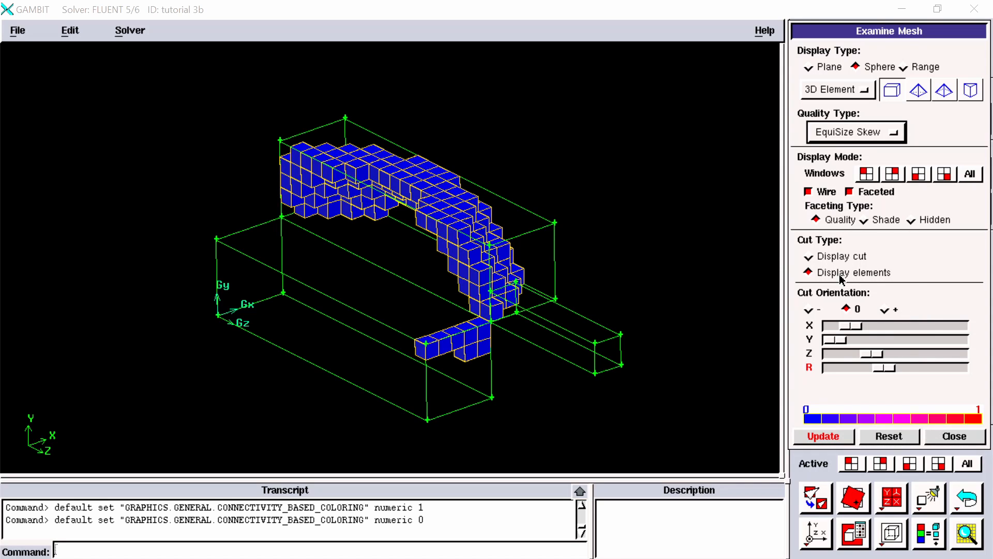
Step: Compare the Display cut and Display elements cut types on the spherical cut, finishing on Display elements
{"action": "right_click_drag", "start_coordinate": [552, 178], "coordinate": [568, 280]}
{"action": "middle_click_drag", "start_coordinate": [579, 276], "coordinate": [627, 208]}
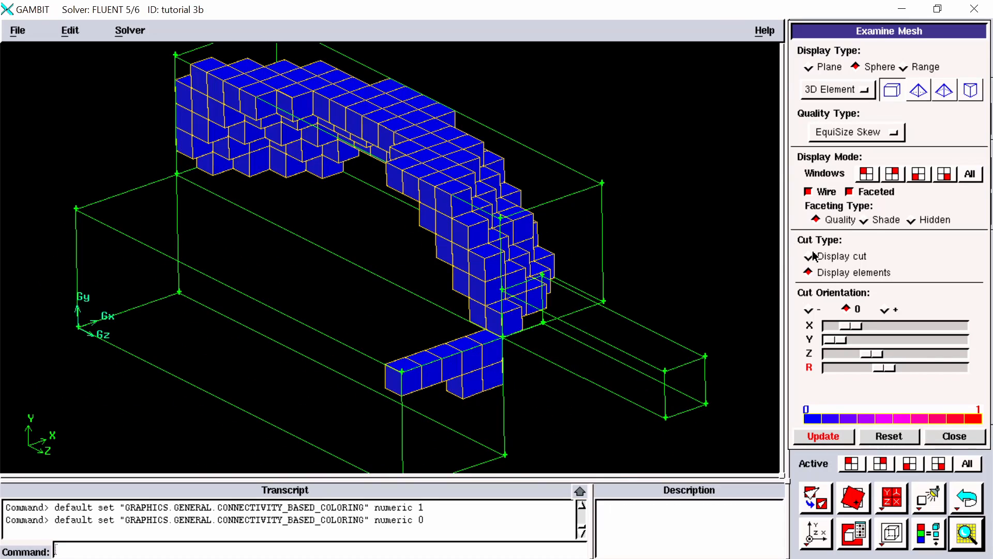
{"action": "left_click", "coordinate": [828, 258]}
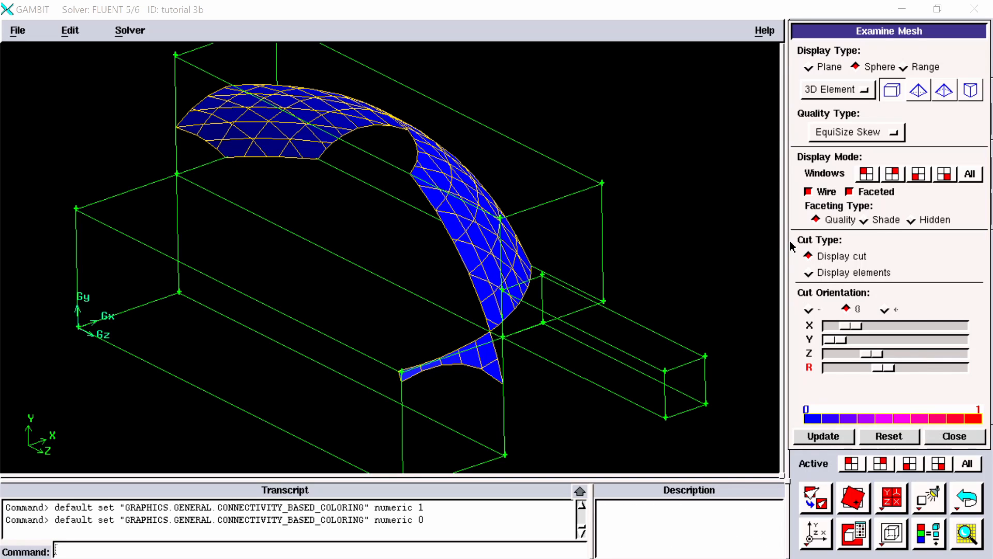
{"action": "left_click", "coordinate": [810, 273]}
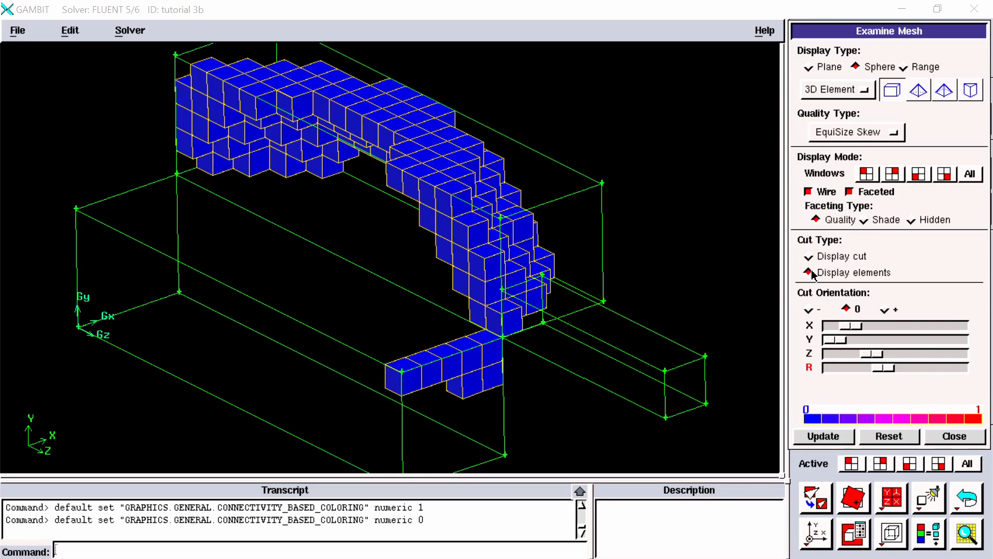
{"action": "left_click", "coordinate": [810, 256]}
{"action": "left_click", "coordinate": [810, 273]}
Step: Return the display type to Plane and sweep the X cut plane through the blocks into the upper block and back
{"action": "left_click", "coordinate": [826, 68]}
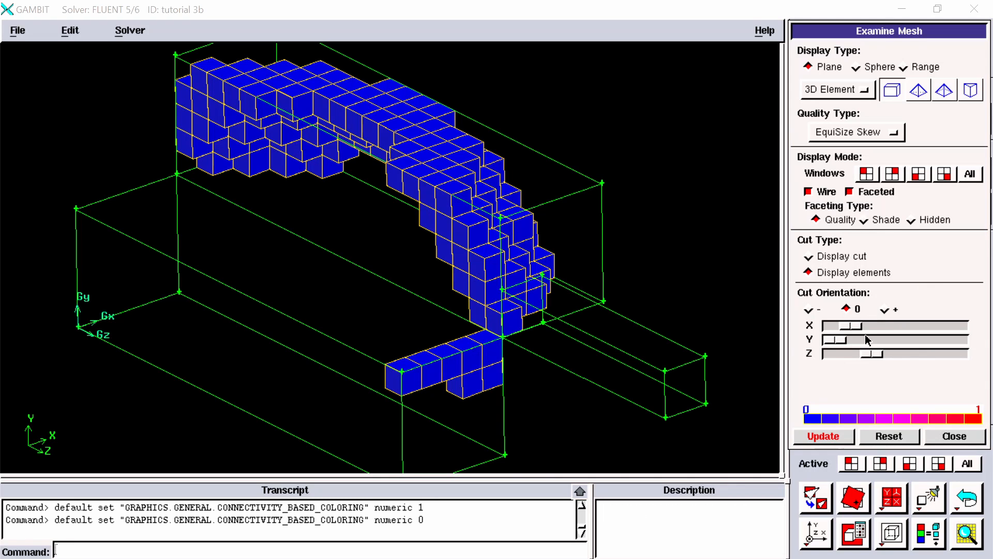
{"action": "left_click_drag", "start_coordinate": [857, 324], "coordinate": [934, 336]}
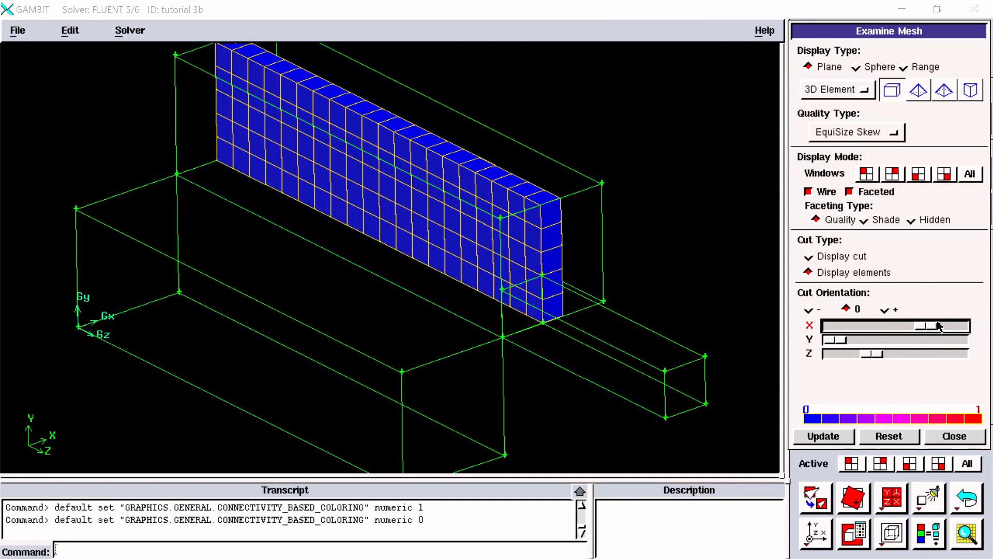
{"action": "left_click_drag", "start_coordinate": [932, 326], "coordinate": [884, 342]}
Step: Position the Y cut plane in the lower half of the front block and reframe the model to inspect the slice
{"action": "left_click", "coordinate": [833, 341]}
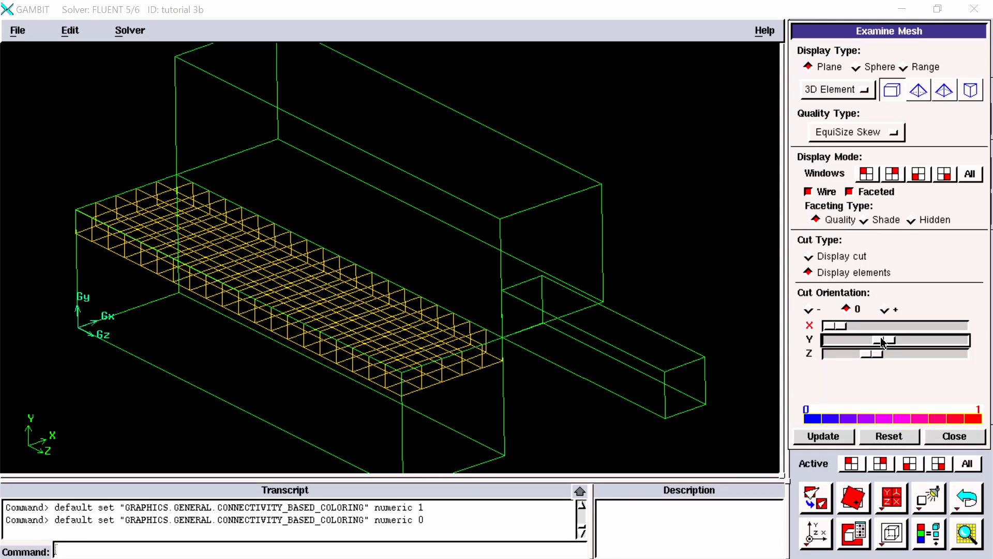
{"action": "left_click_drag", "start_coordinate": [883, 342], "coordinate": [855, 341]}
{"action": "right_click_drag", "start_coordinate": [677, 359], "coordinate": [686, 285]}
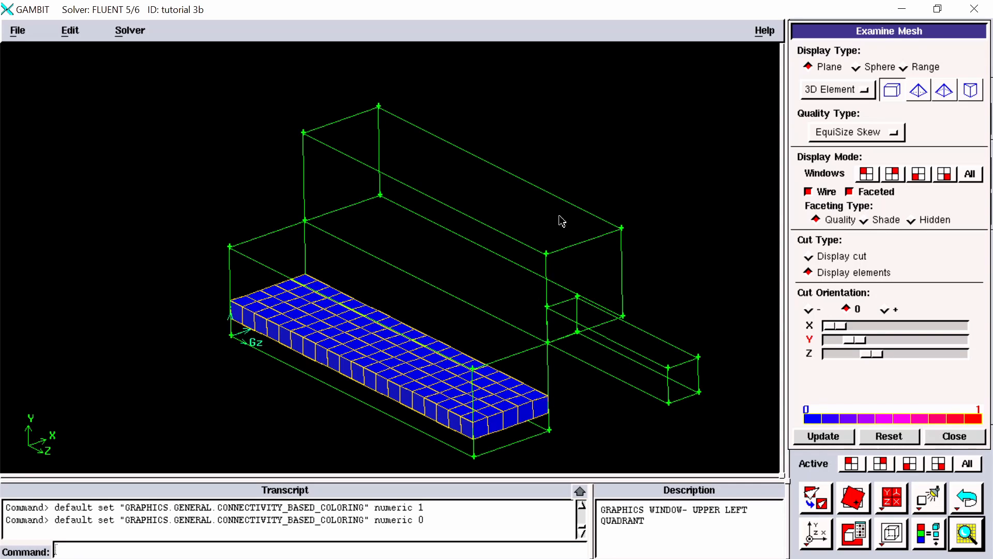
{"action": "middle_click_drag", "start_coordinate": [560, 216], "coordinate": [572, 190]}
{"action": "right_click_drag", "start_coordinate": [497, 107], "coordinate": [501, 129]}
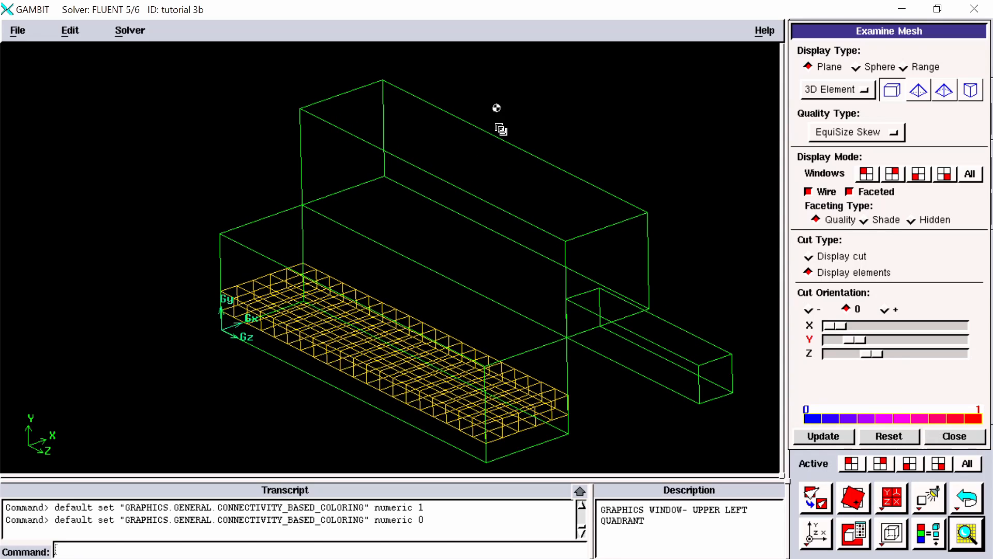
{"action": "middle_click_drag", "start_coordinate": [514, 214], "coordinate": [517, 193]}
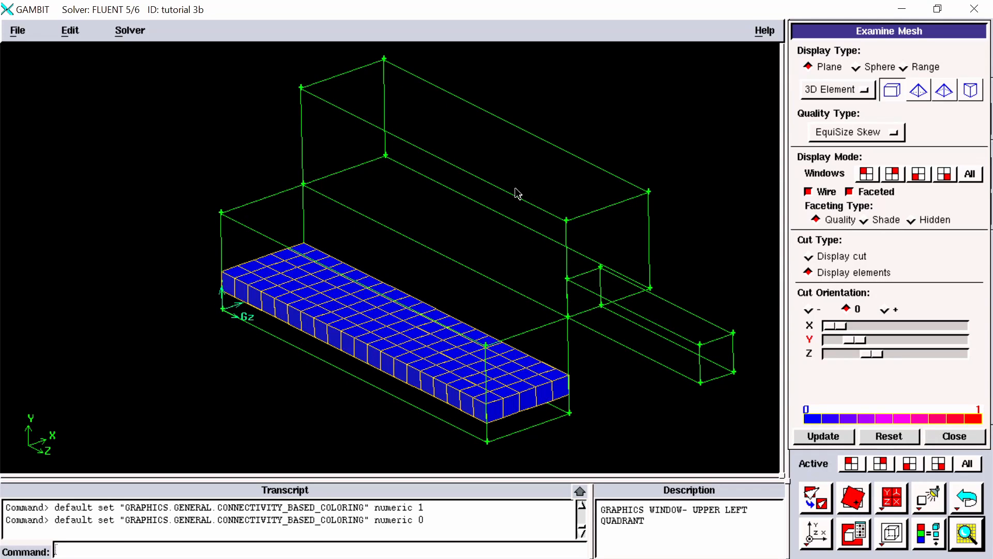